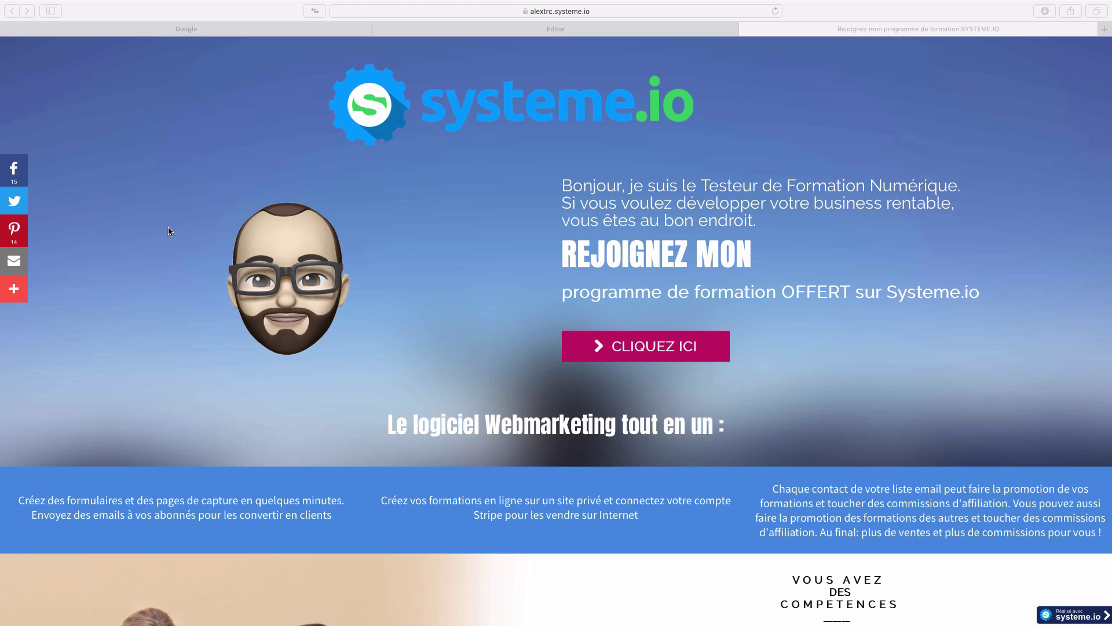
# - Search Google for "addthis" and open the official AddThis website
pyautogui.click(375, 222)
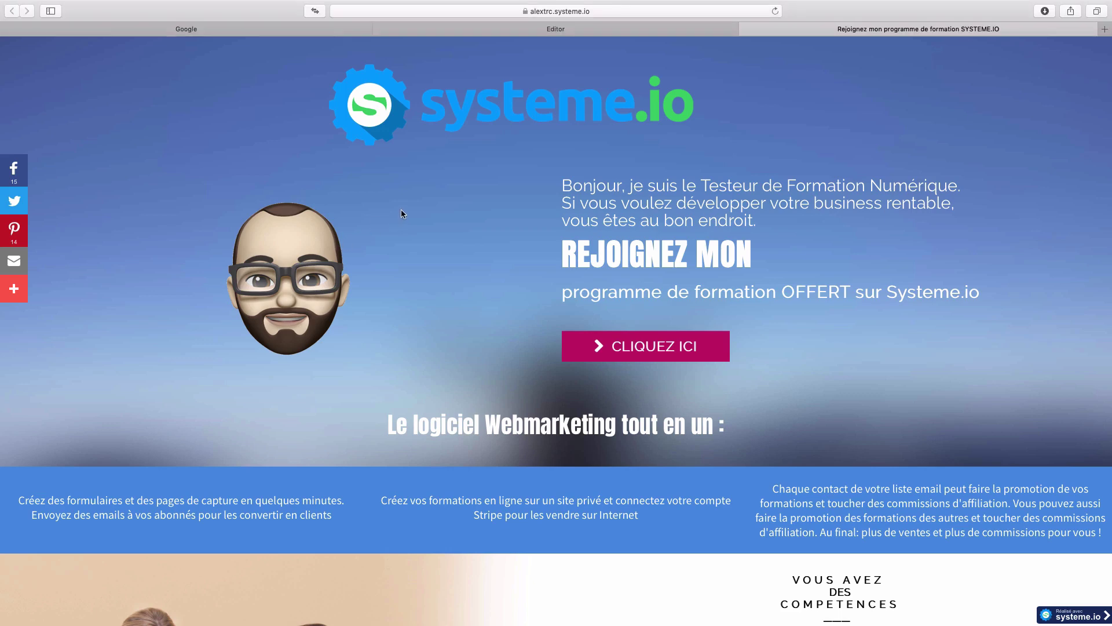
pyautogui.click(199, 30)
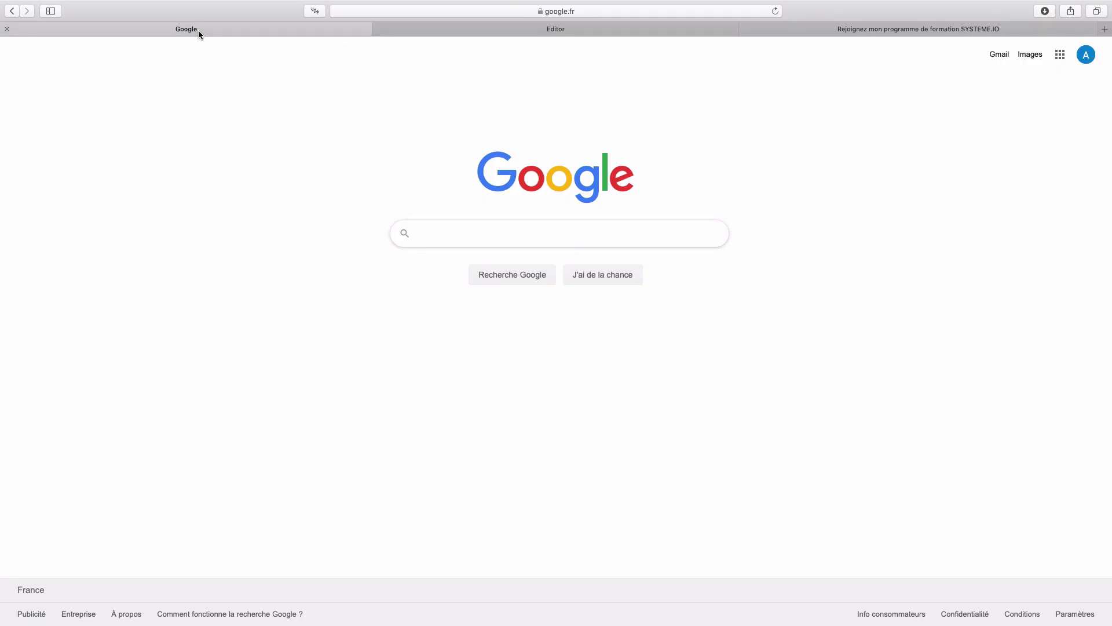
pyautogui.write('addthis')
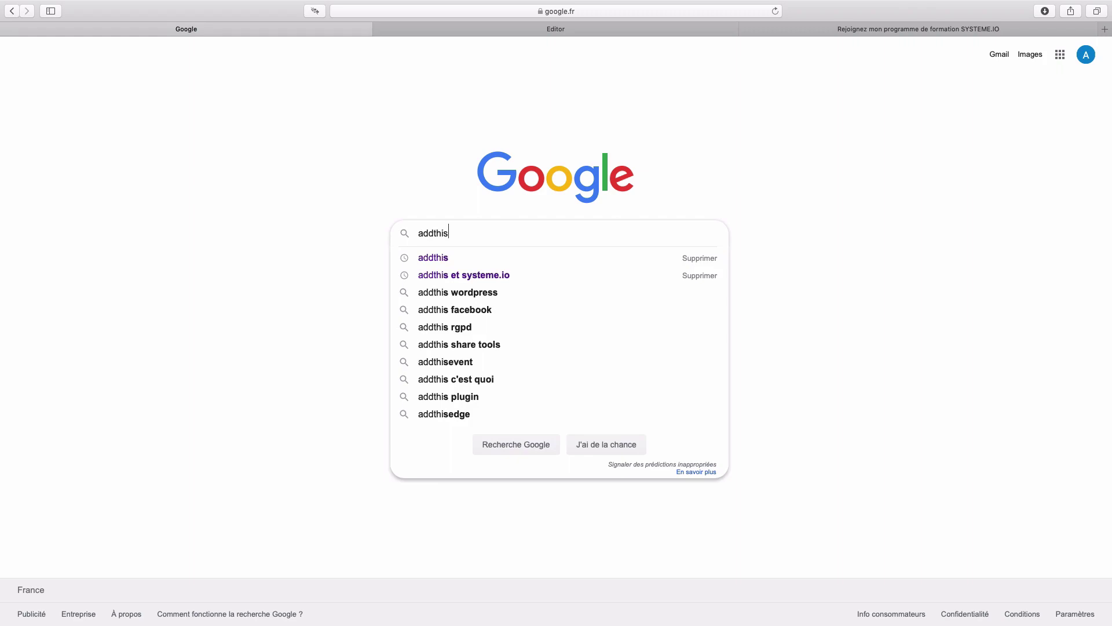
pyautogui.press('Return')
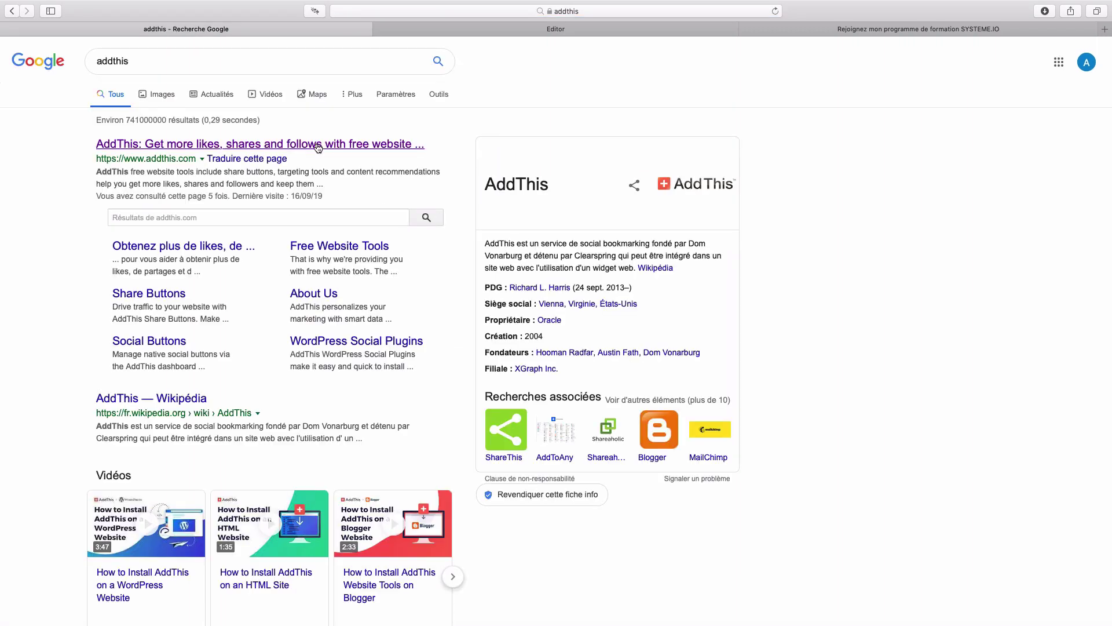
pyautogui.click(318, 147)
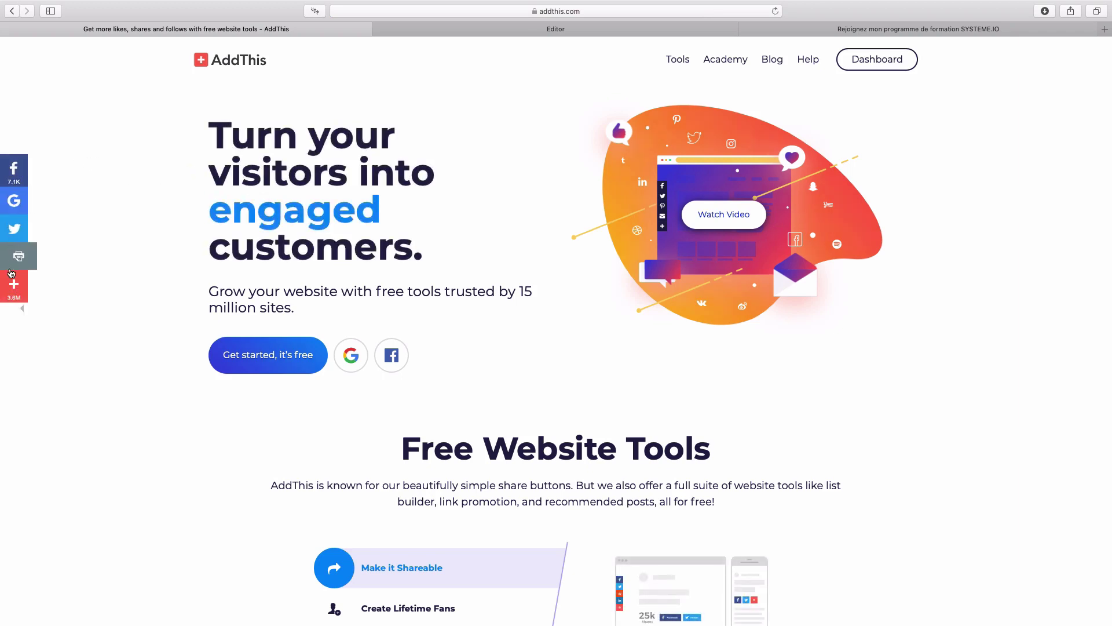
# - Look over the free website tools on the AddThis homepage and the fields of its free sign-up form
pyautogui.scroll(-5, 212, 217)
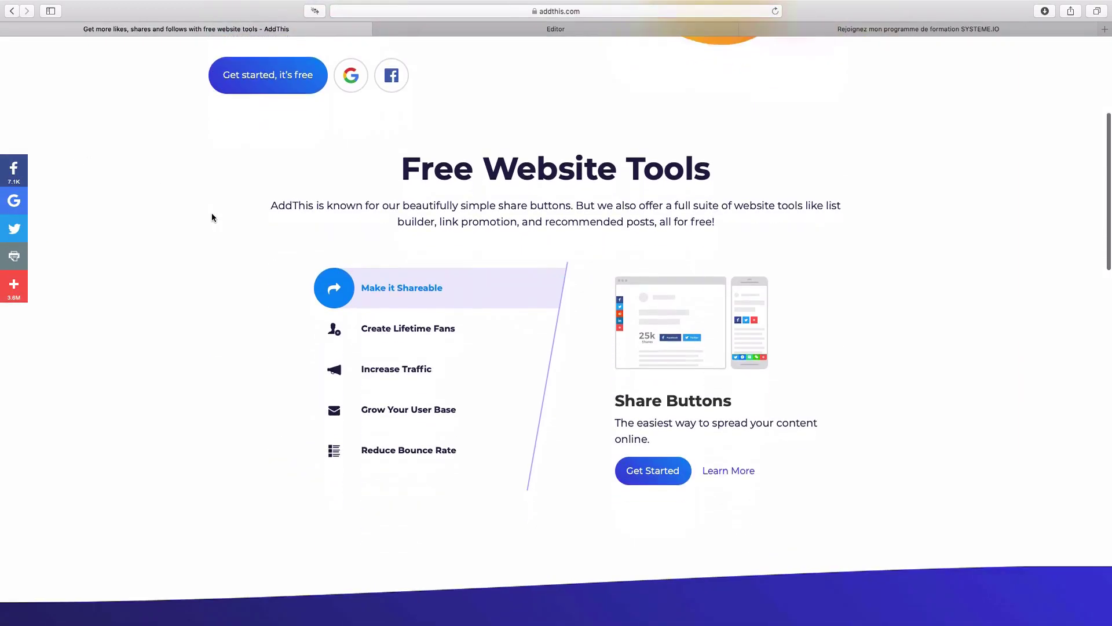
pyautogui.scroll(-4, 211, 217)
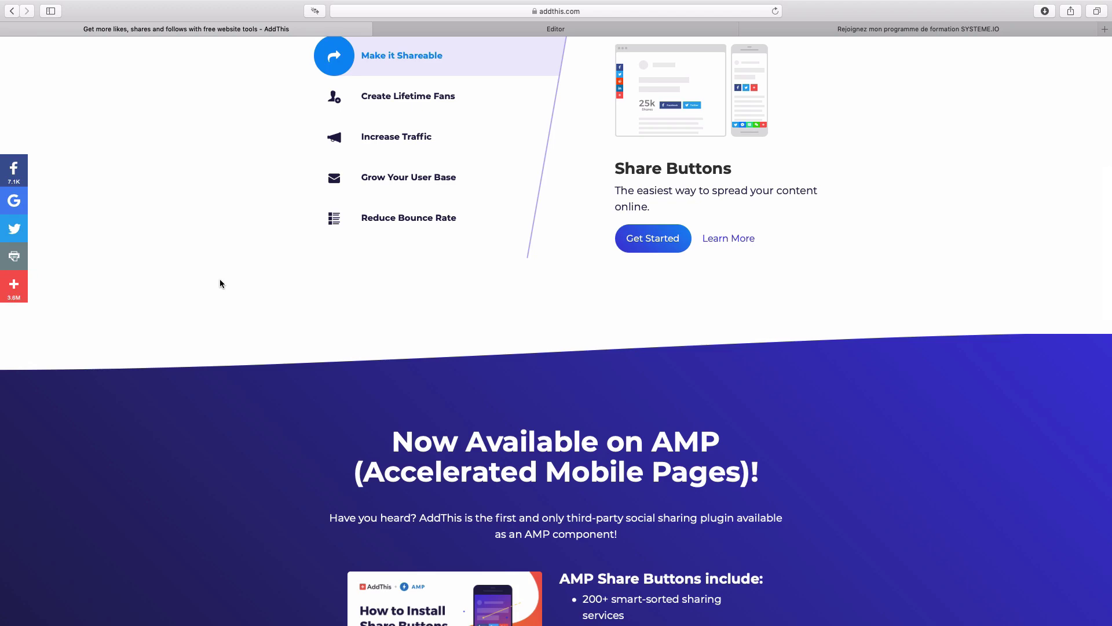
pyautogui.scroll(9, 220, 279)
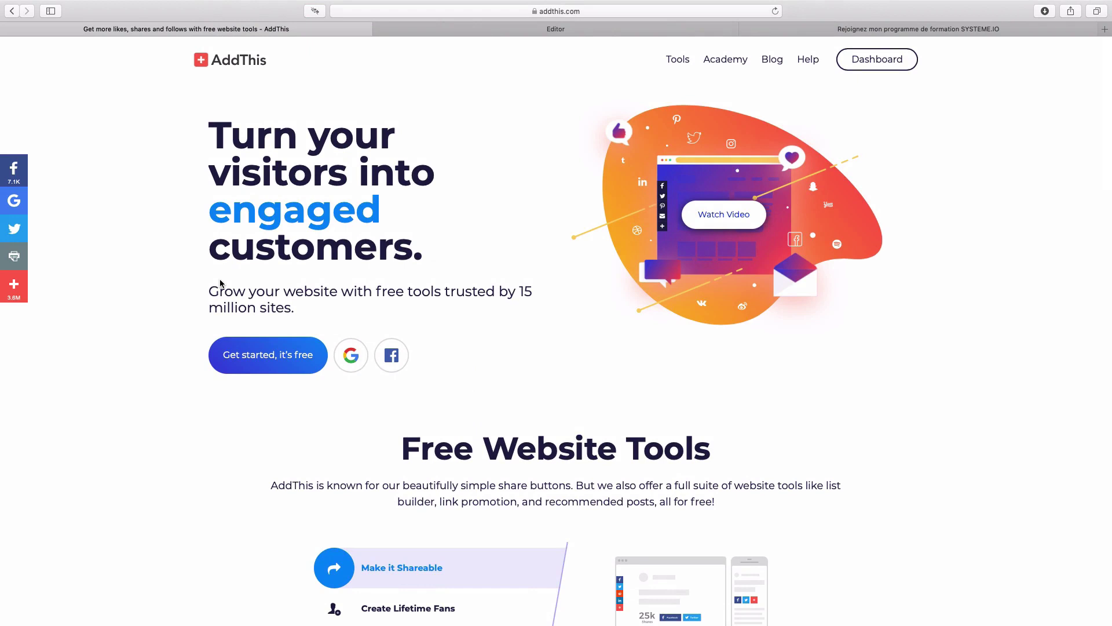
pyautogui.click(265, 360)
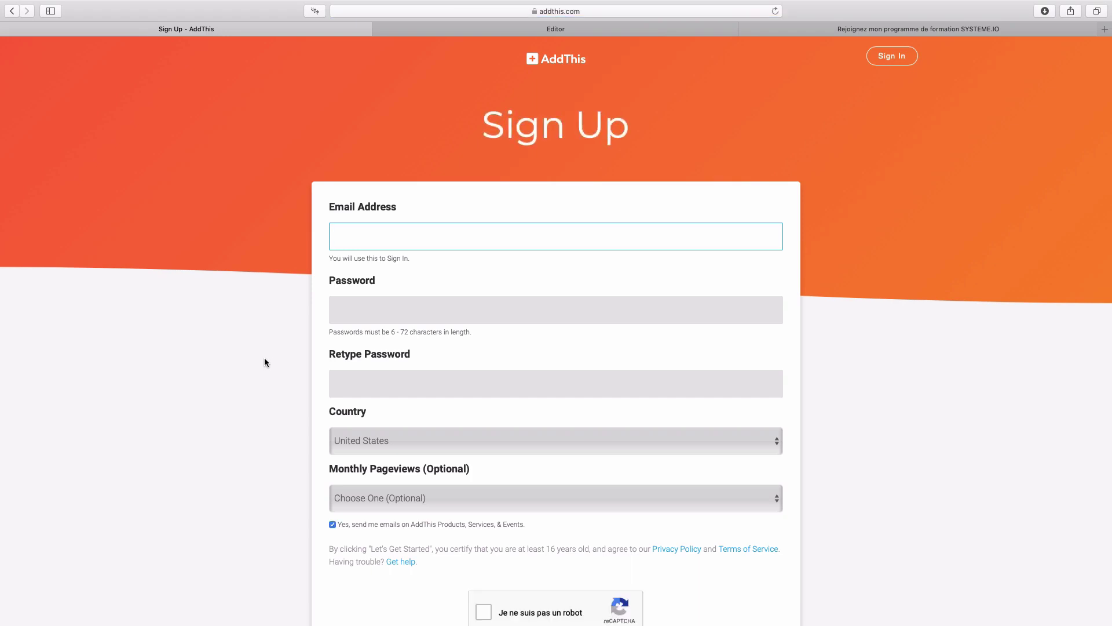
pyautogui.scroll(-3, 265, 359)
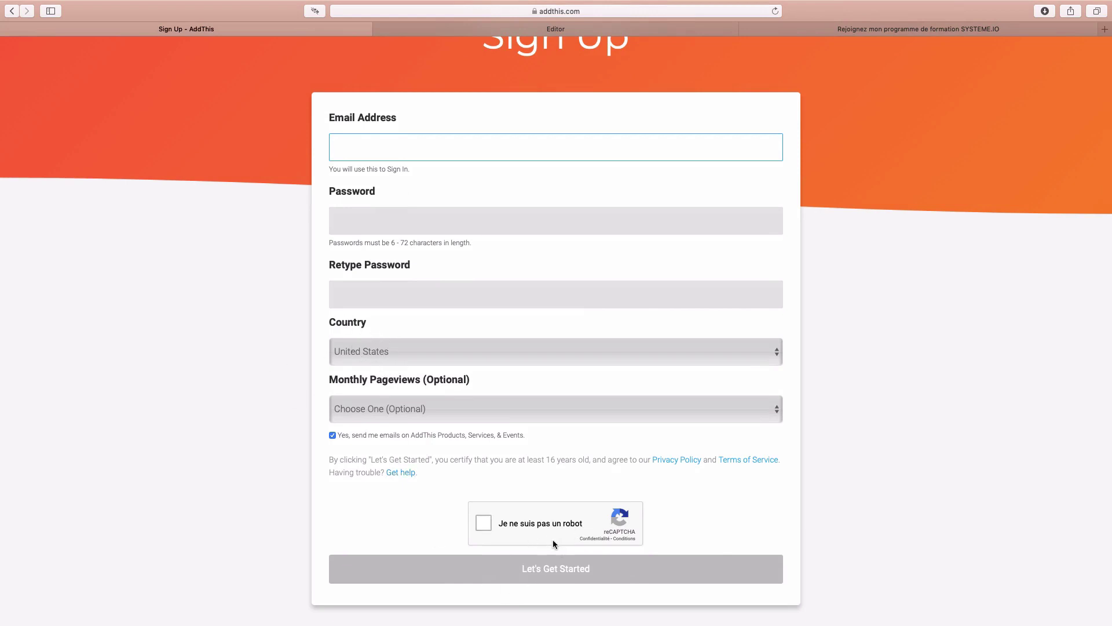
pyautogui.scroll(3, 882, 519)
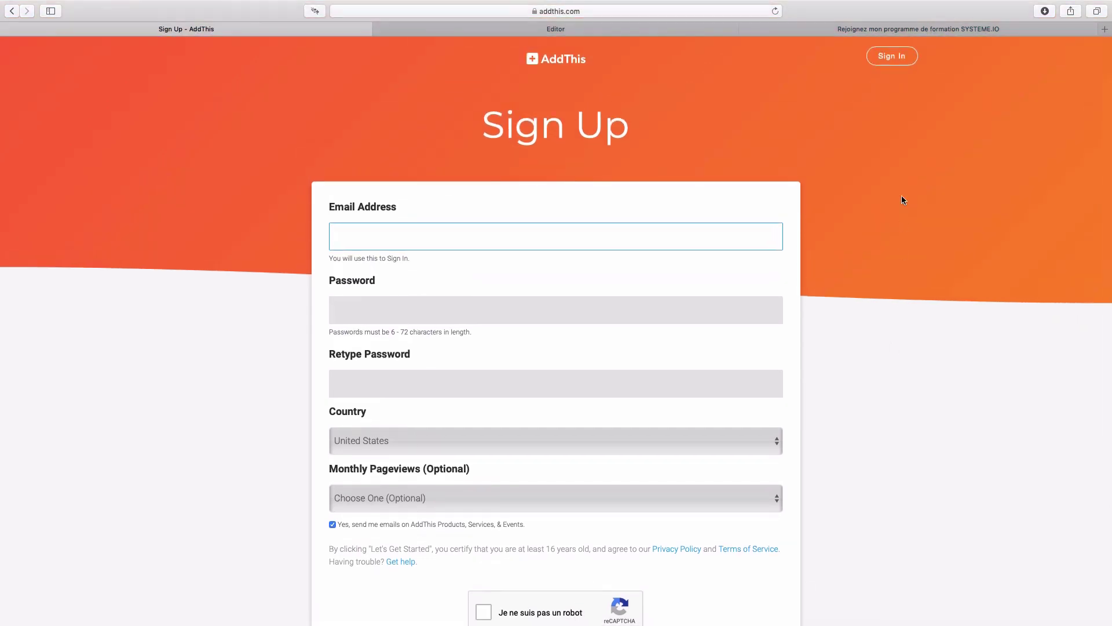
# - Sign in to the existing AddThis account with the saved e-mail and password, completing the traffic-light reCAPTCHA
pyautogui.click(900, 58)
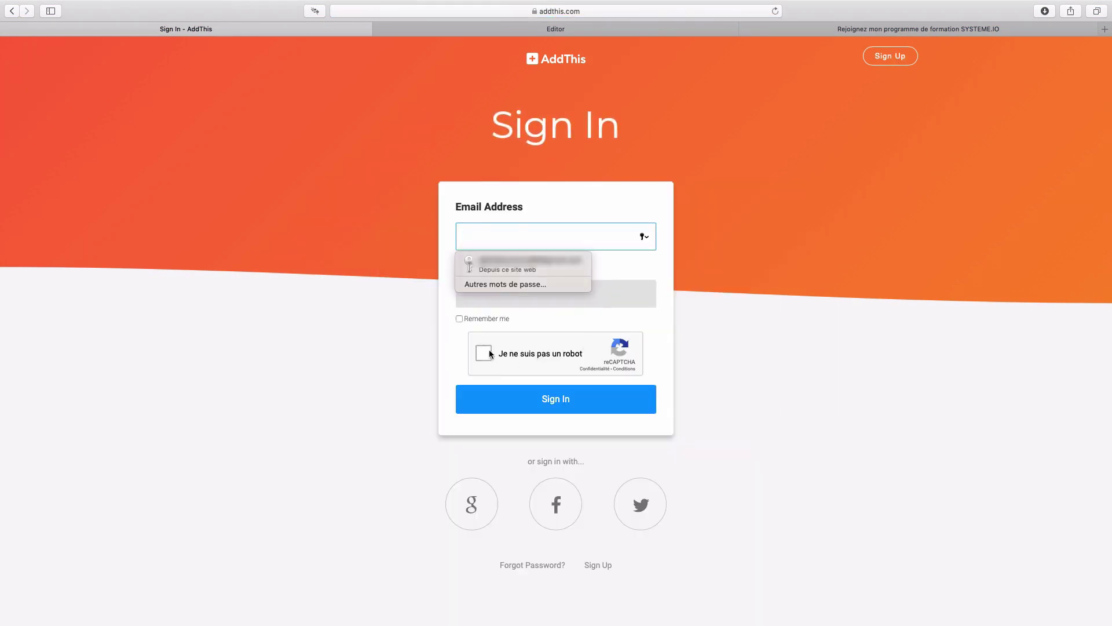
pyautogui.click(485, 352)
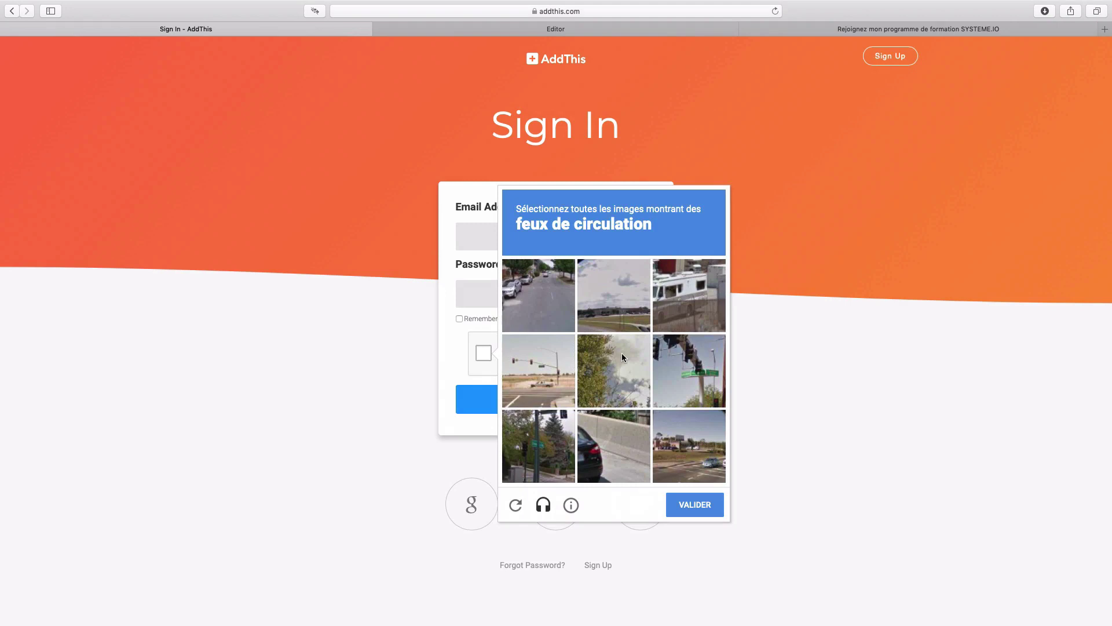
pyautogui.click(672, 382)
pyautogui.click(536, 444)
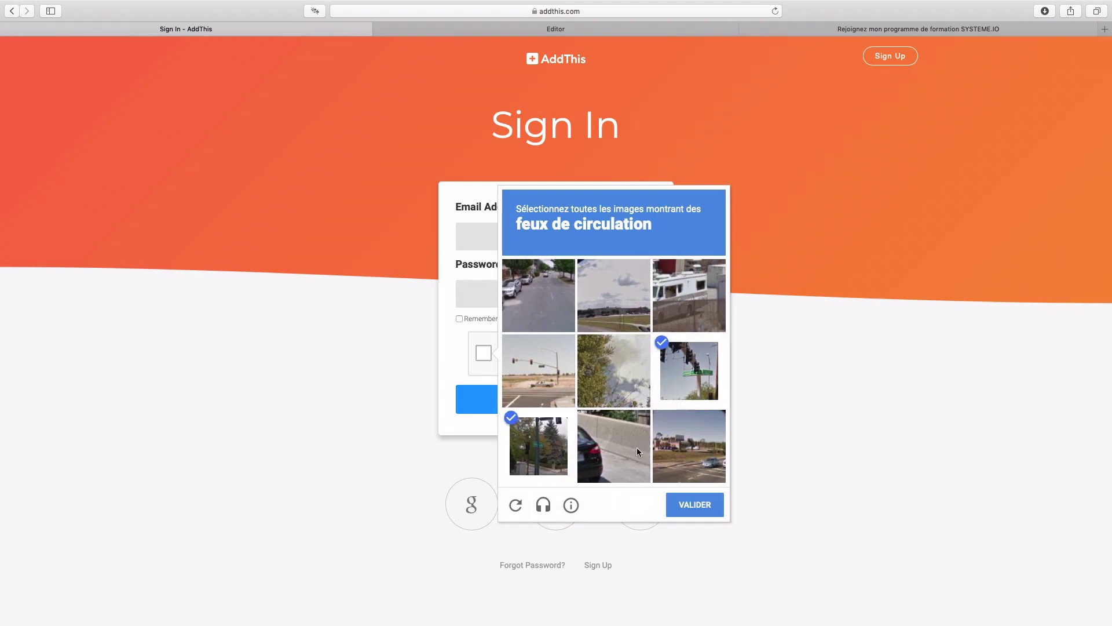
pyautogui.click(531, 361)
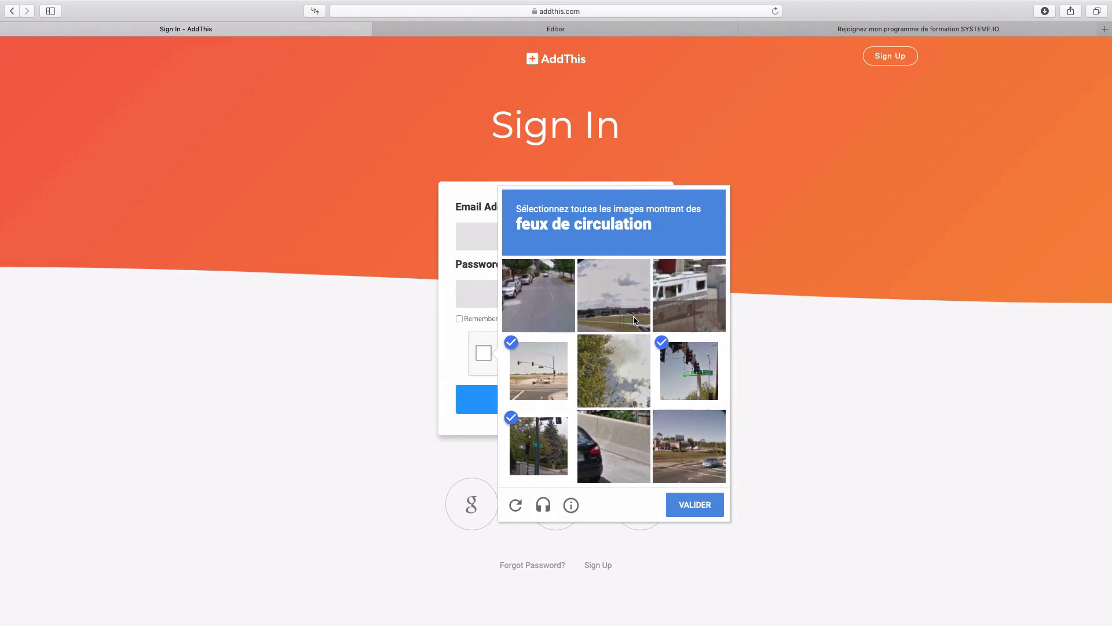
pyautogui.click(695, 504)
pyautogui.click(519, 237)
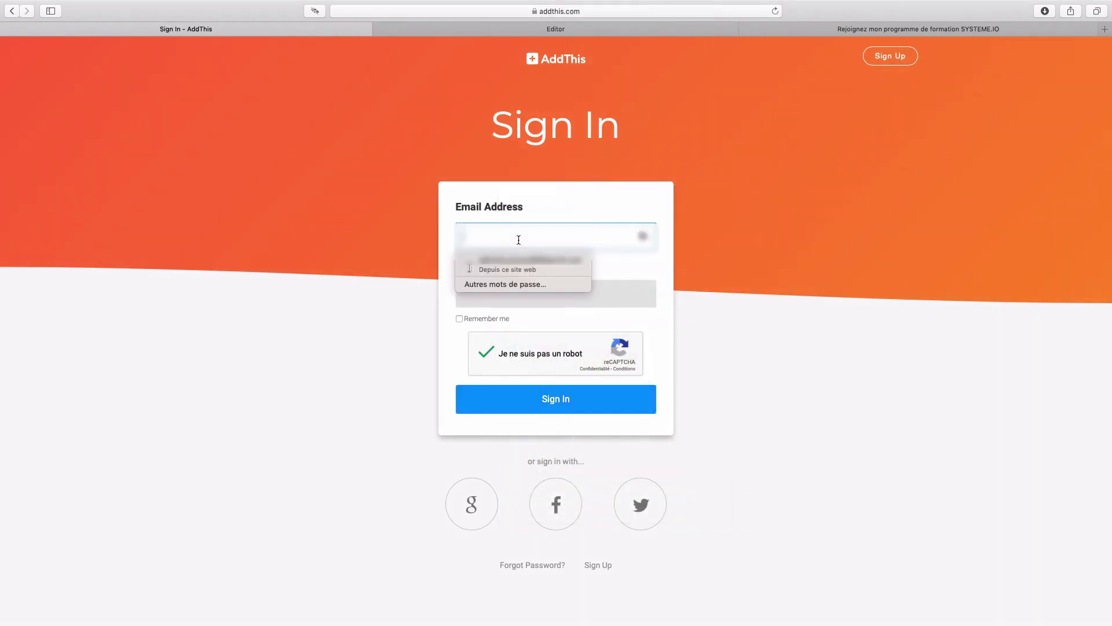
pyautogui.click(515, 265)
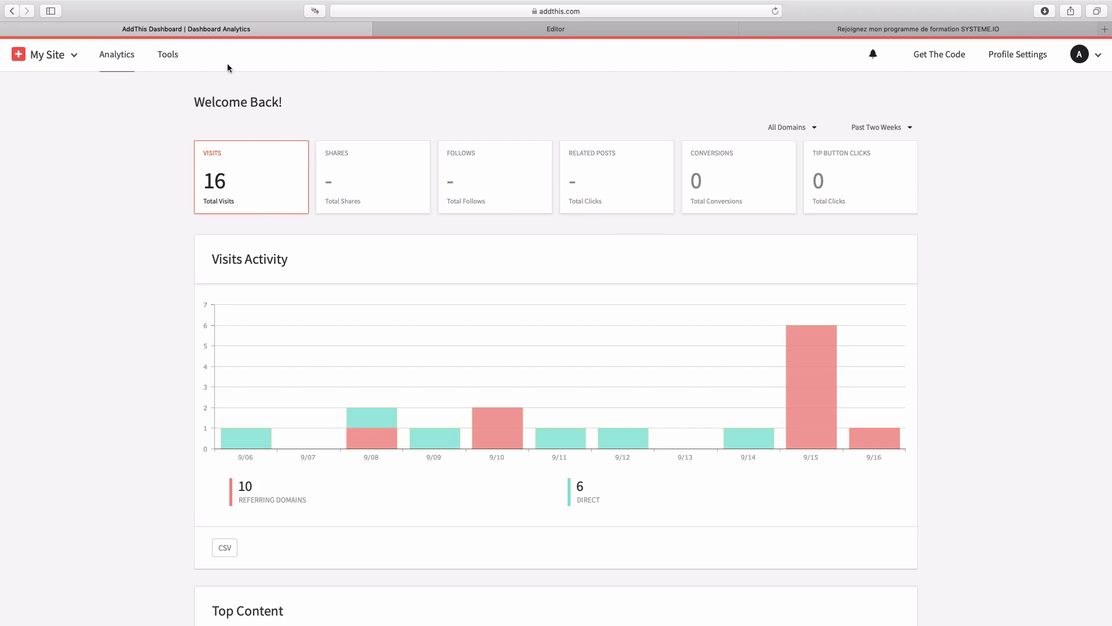
# - Start adding a new Share Buttons tool from the site's website tools
pyautogui.click(173, 58)
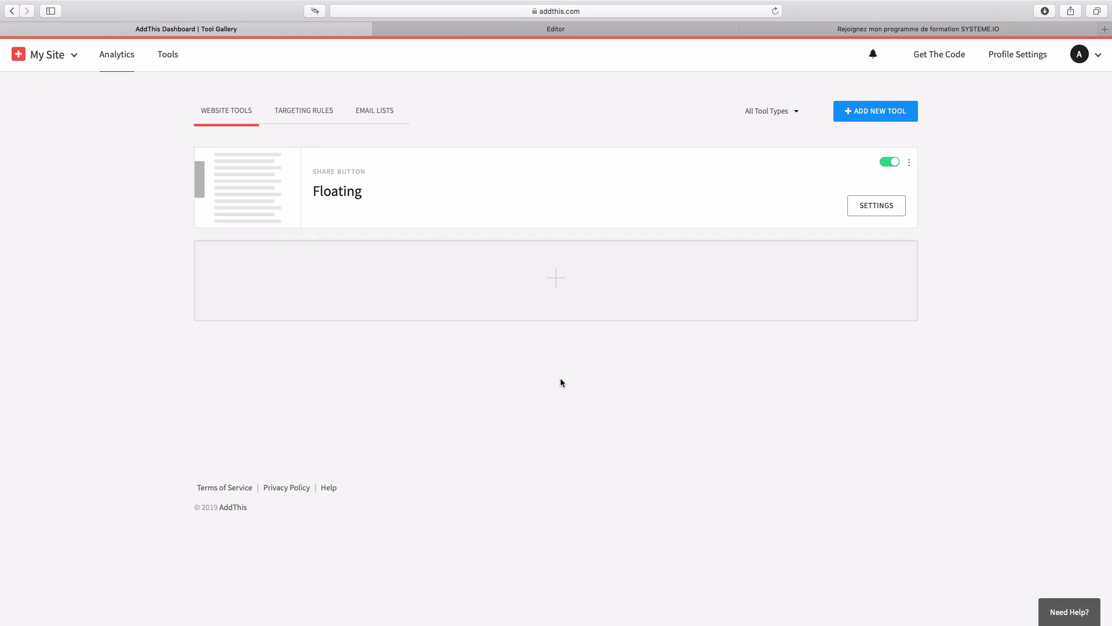
pyautogui.click(559, 285)
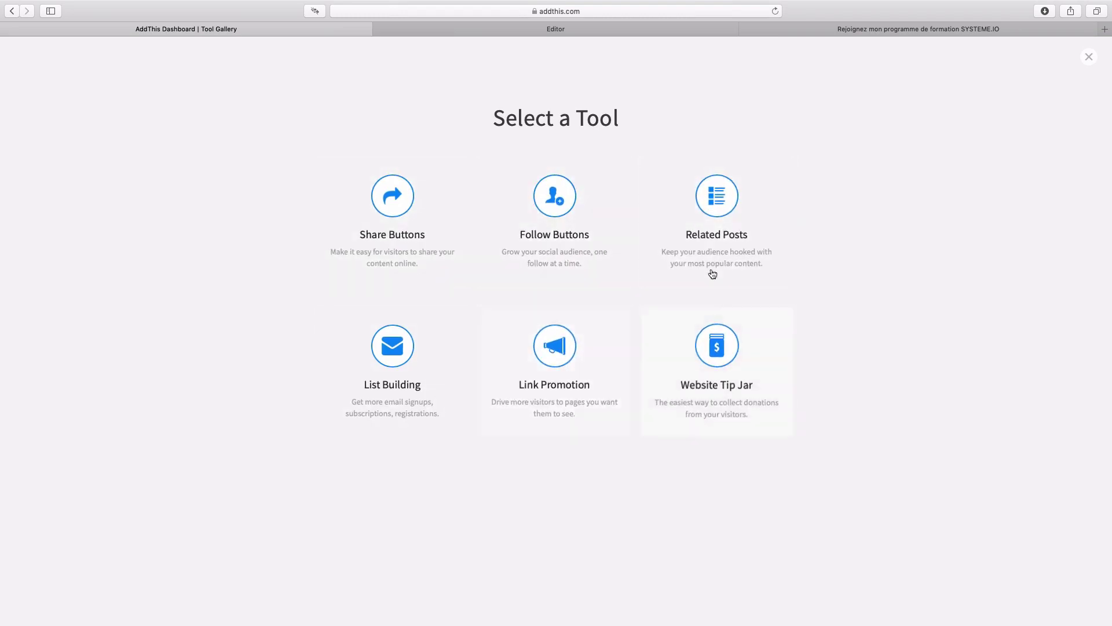
pyautogui.click(394, 206)
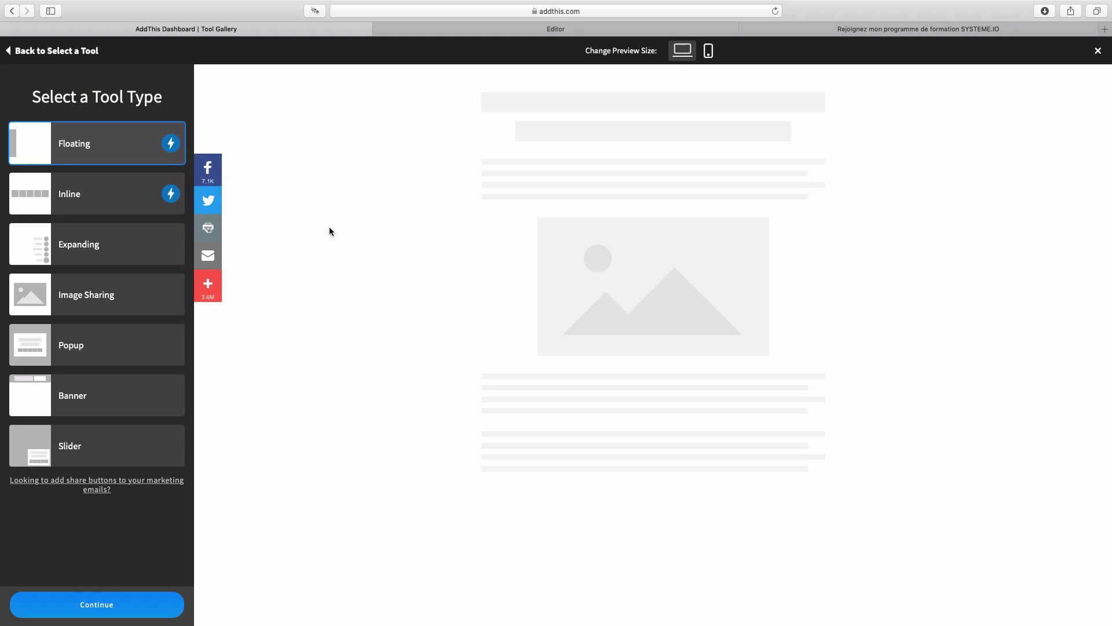
# - Preview the Floating share buttons at mobile size and the Inline and Expanding types at desktop size
pyautogui.click(707, 57)
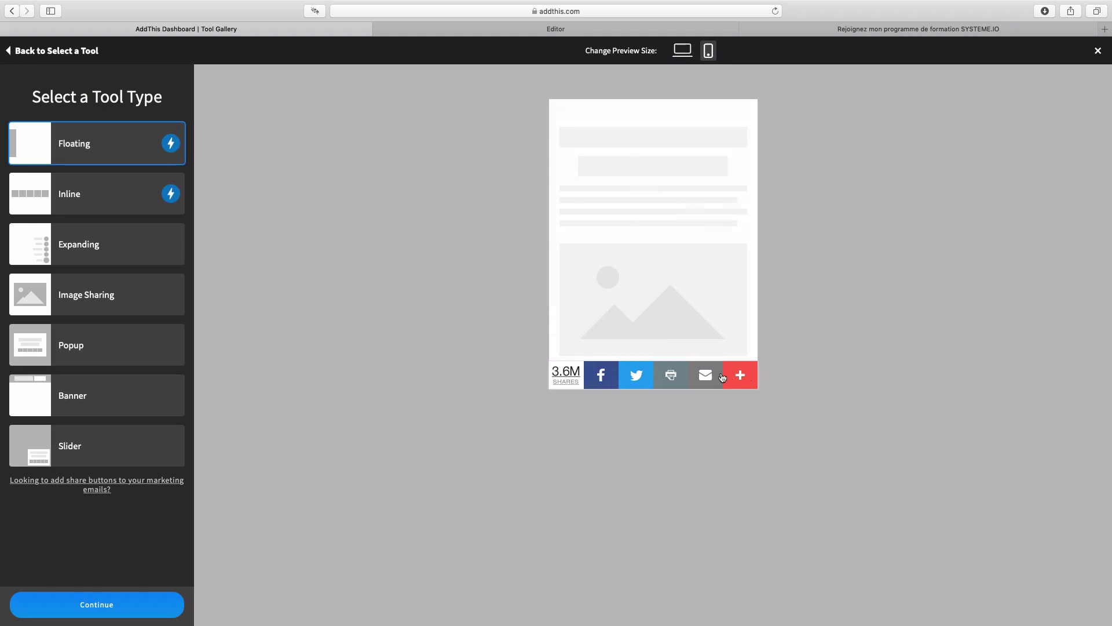
pyautogui.click(683, 51)
pyautogui.click(84, 195)
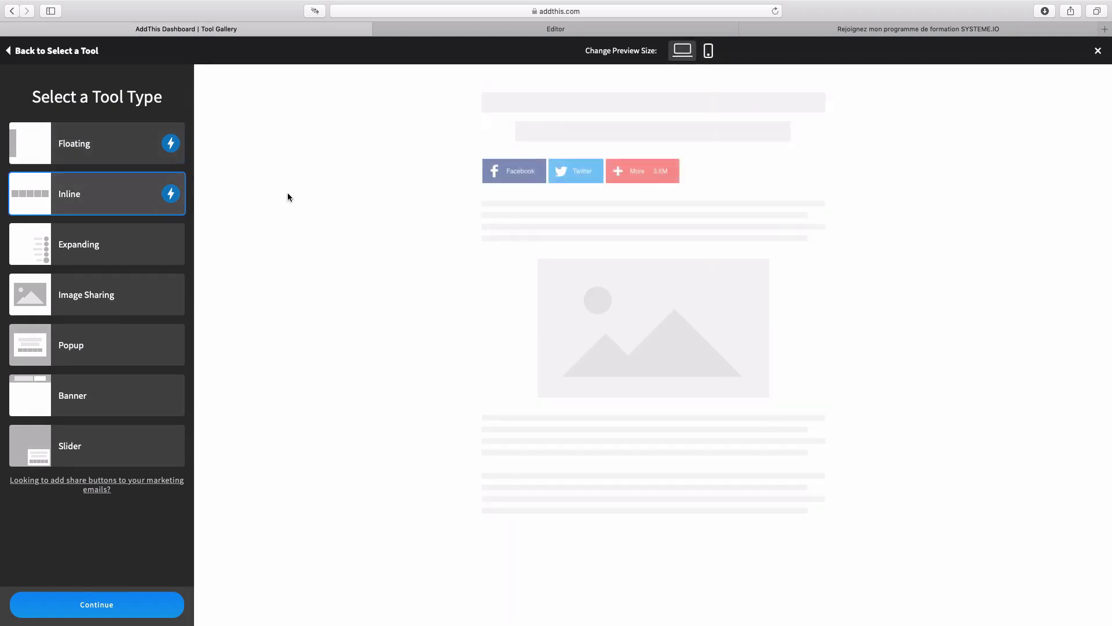
pyautogui.click(98, 250)
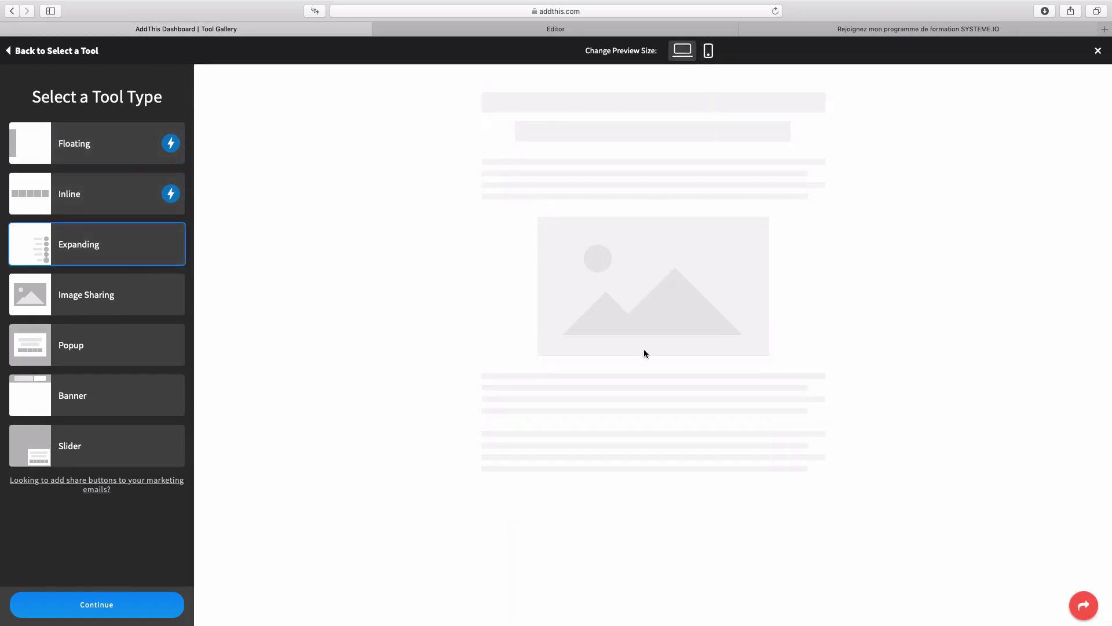
pyautogui.moveTo(1082, 604)
# - Choose the Floating tool type and set its sharing services to Selected by You
pyautogui.click(72, 145)
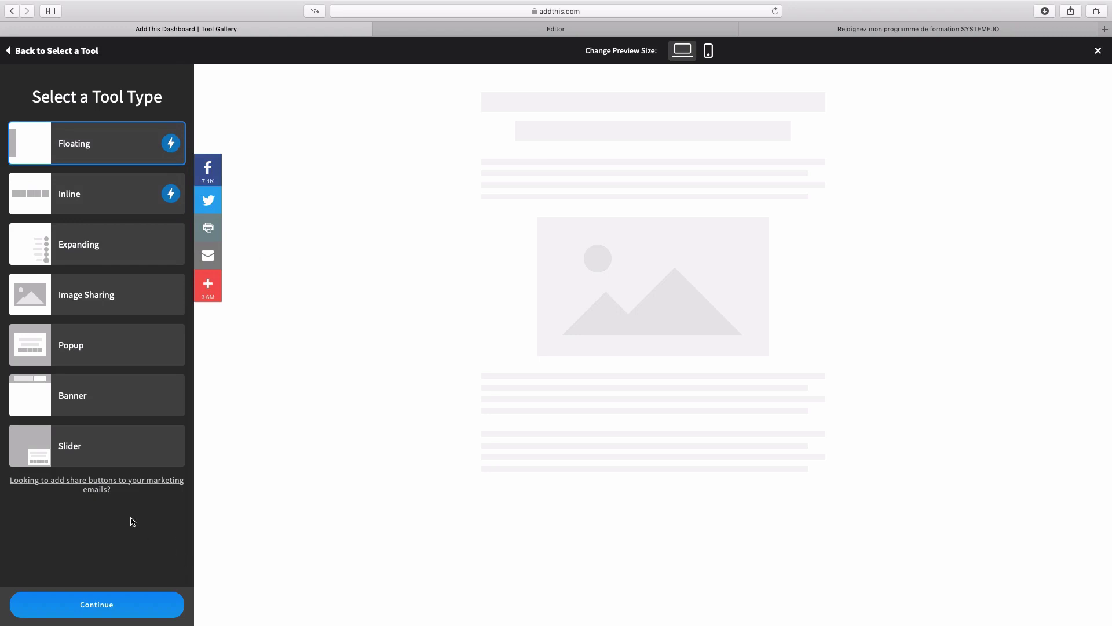
pyautogui.click(103, 608)
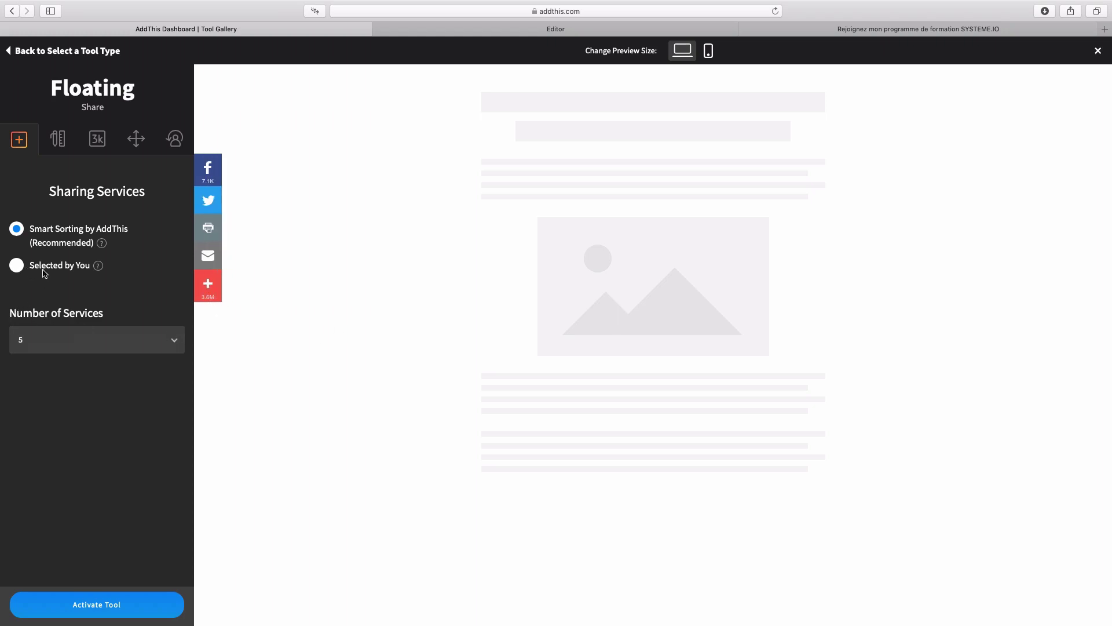
pyautogui.click(17, 266)
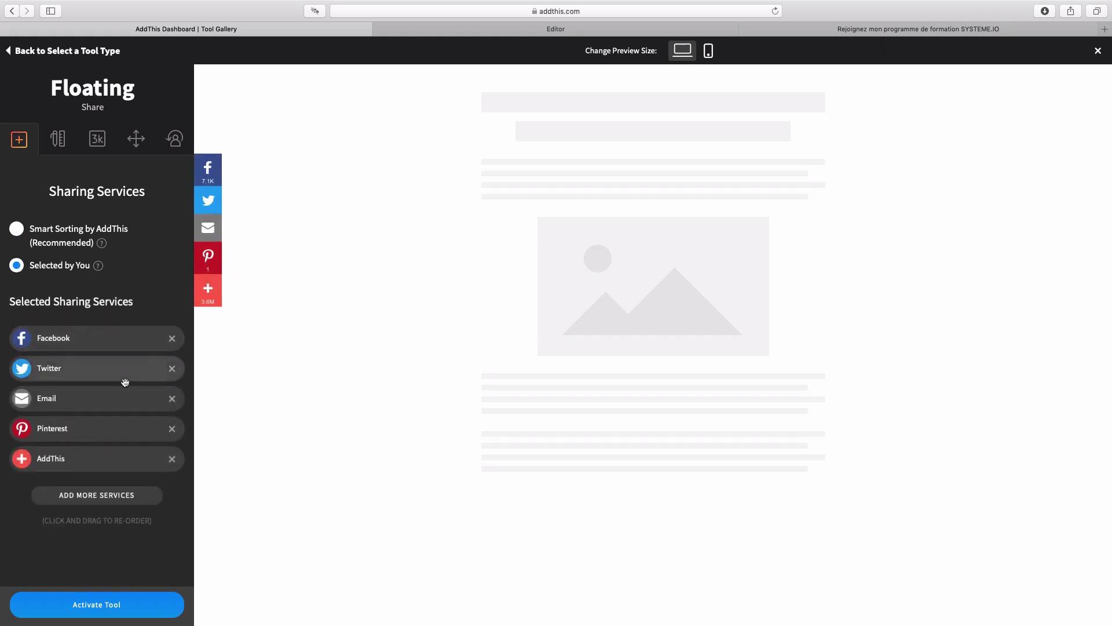
# - Browse the list of additional sharing services available for the floating share bar
pyautogui.click(100, 496)
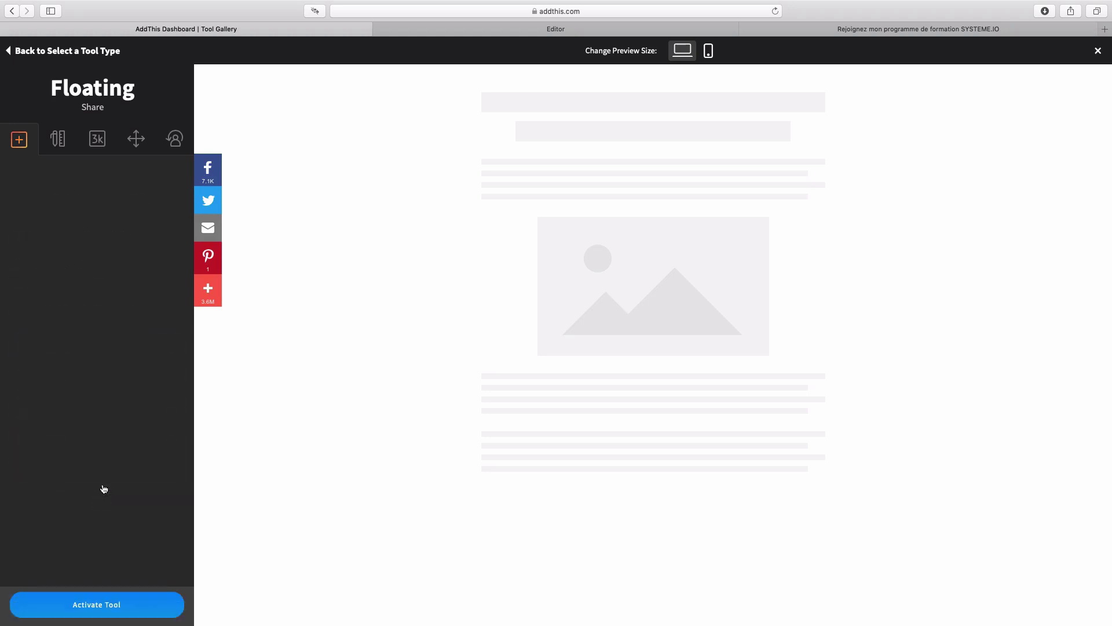
pyautogui.scroll(-3, 97, 441)
pyautogui.scroll(-2, 97, 443)
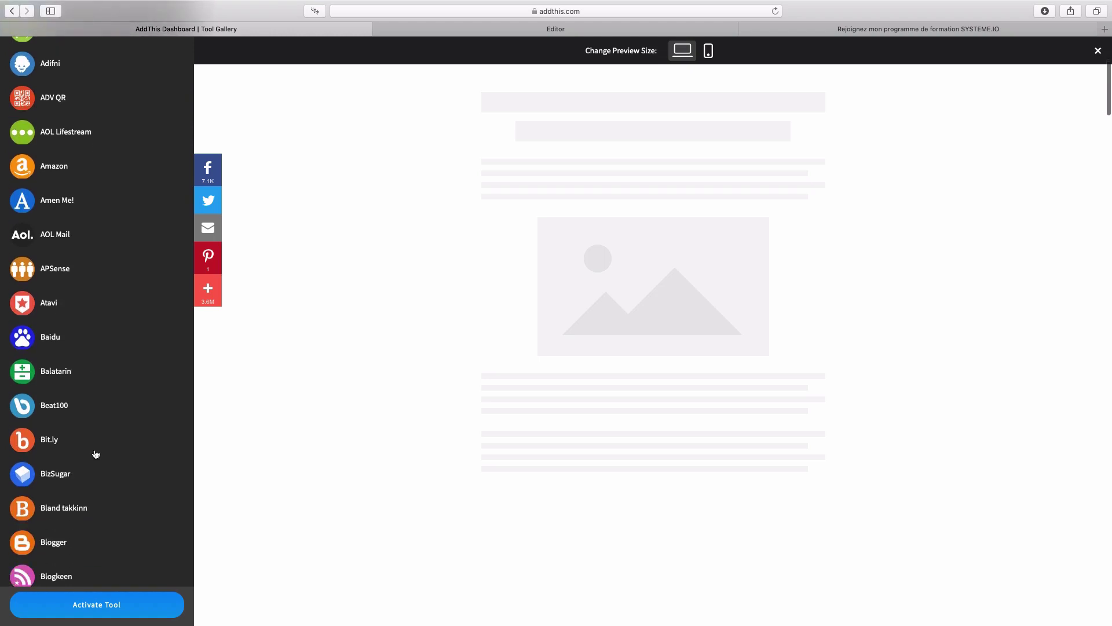
pyautogui.scroll(-6, 97, 394)
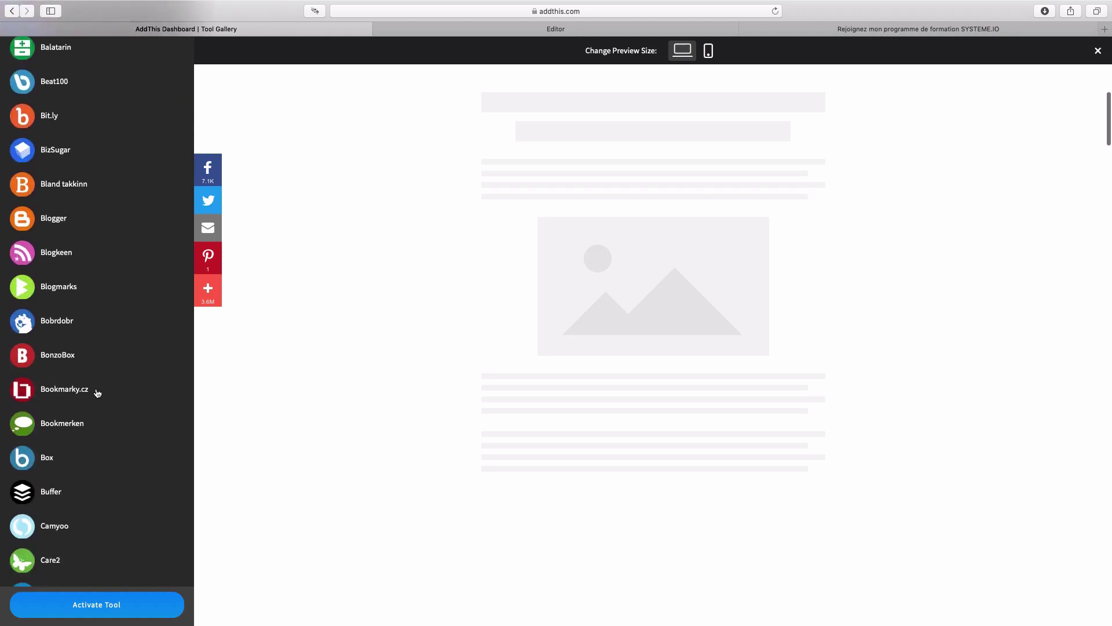
pyautogui.scroll(5, 96, 390)
pyautogui.scroll(6, 96, 389)
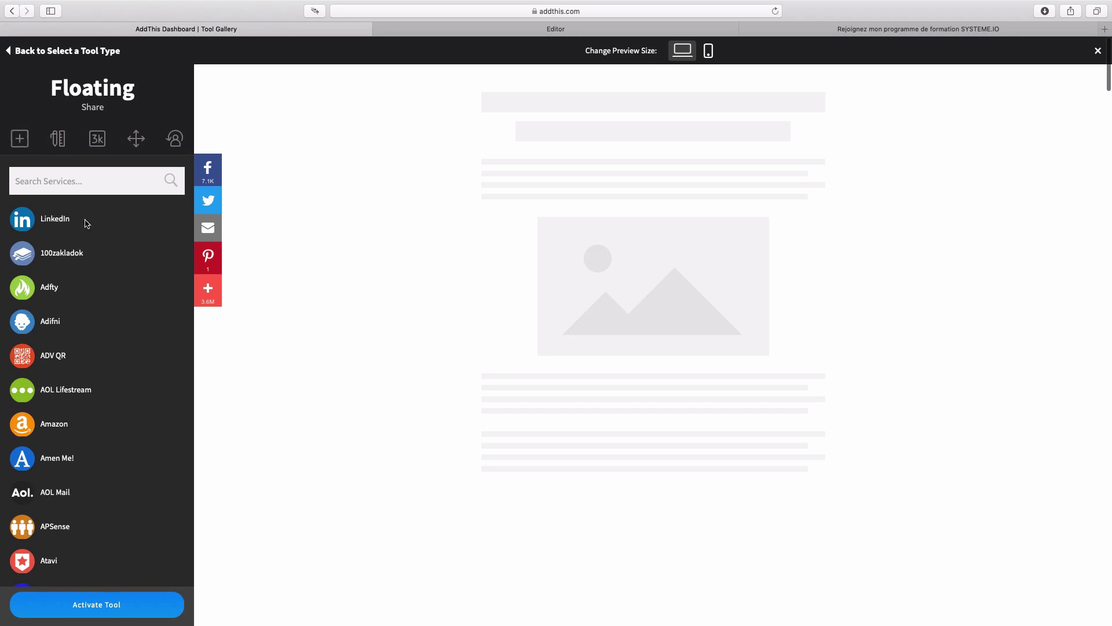
# - Set the floating buttons' mobile size to Medium (40px) in the design settings, using the mobile preview
pyautogui.click(58, 148)
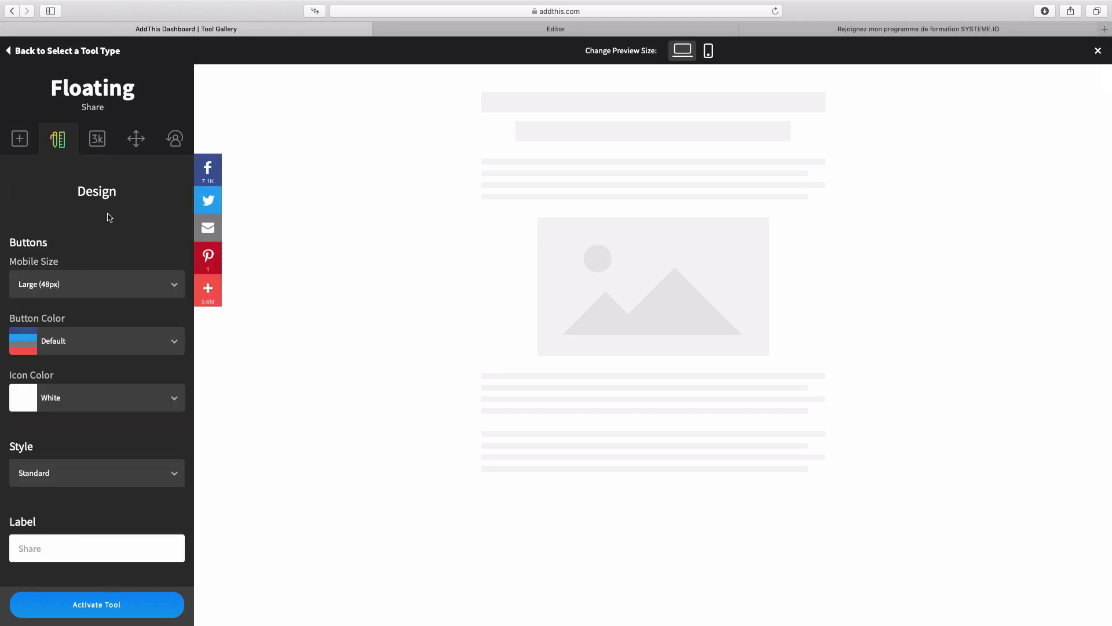
pyautogui.click(37, 290)
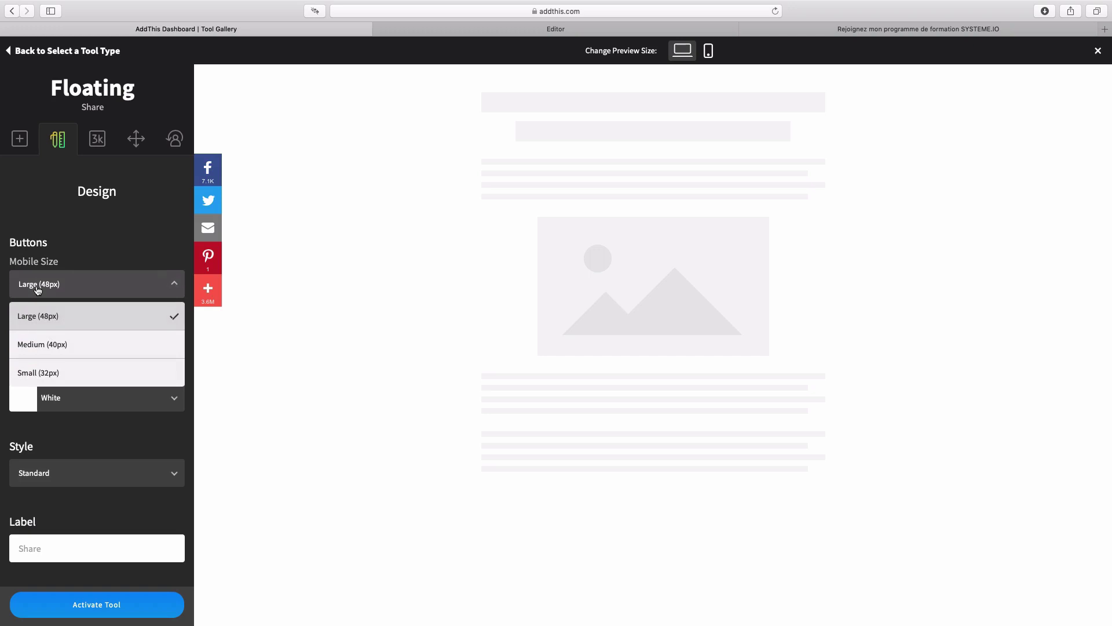
pyautogui.click(716, 58)
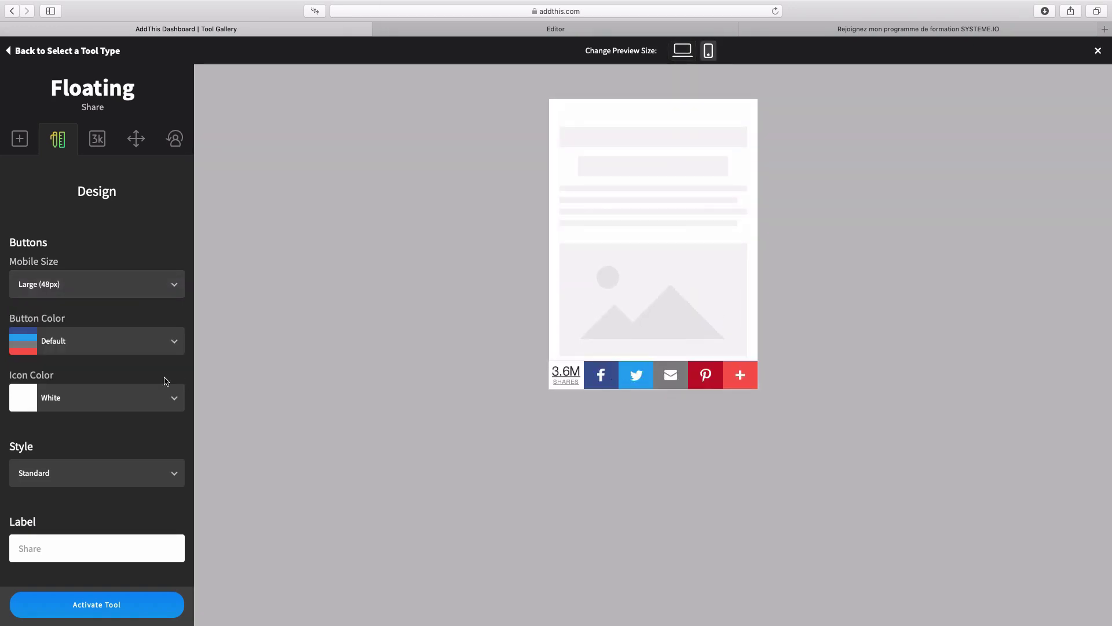
pyautogui.click(64, 285)
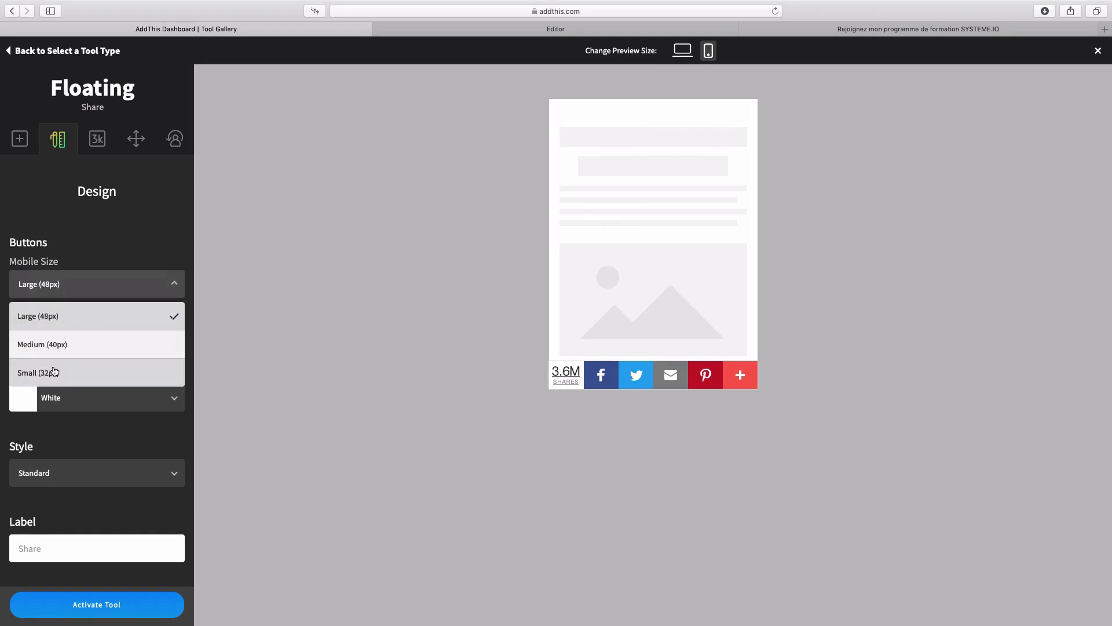
pyautogui.click(51, 344)
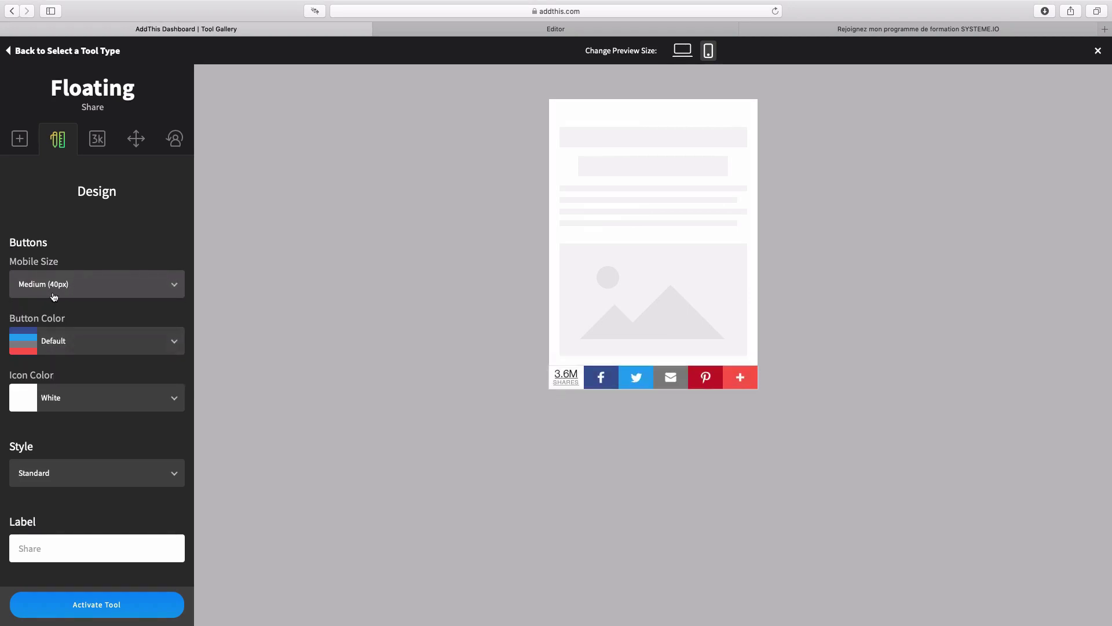
# - Try the Small (32px) mobile button size, set it to Large (48px), and switch the preview to desktop size
pyautogui.click(54, 296)
pyautogui.click(57, 371)
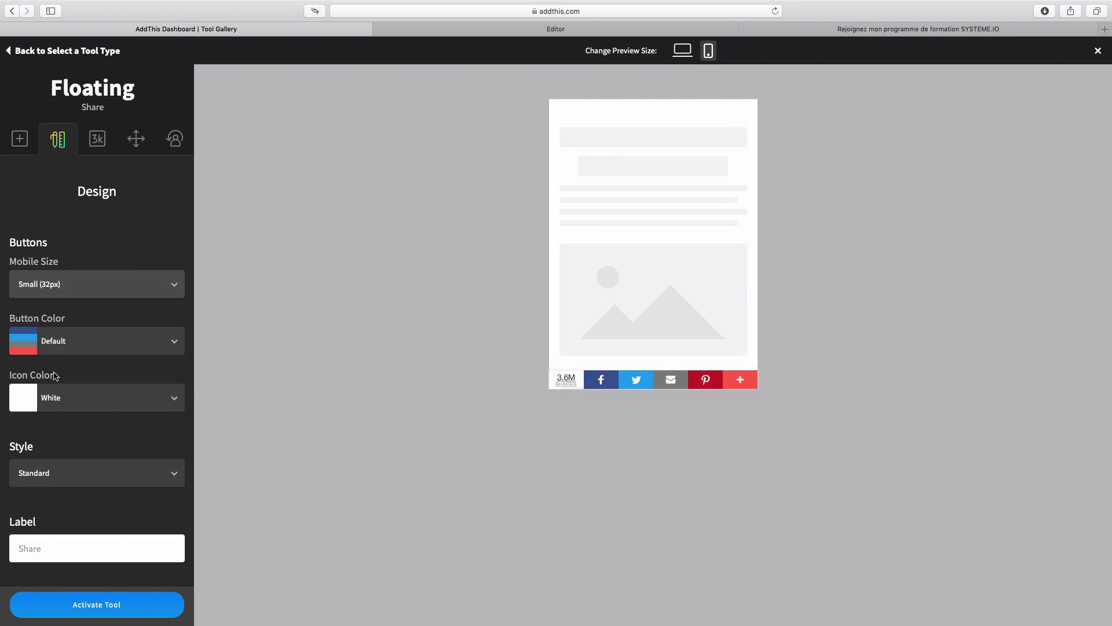
pyautogui.click(46, 285)
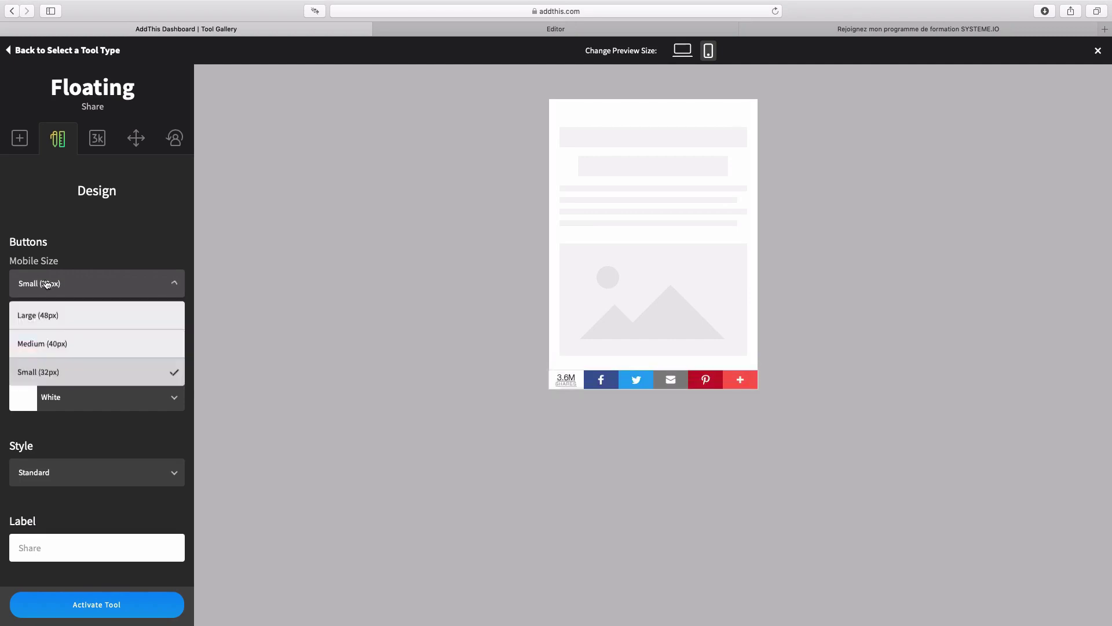
pyautogui.click(46, 317)
pyautogui.click(682, 51)
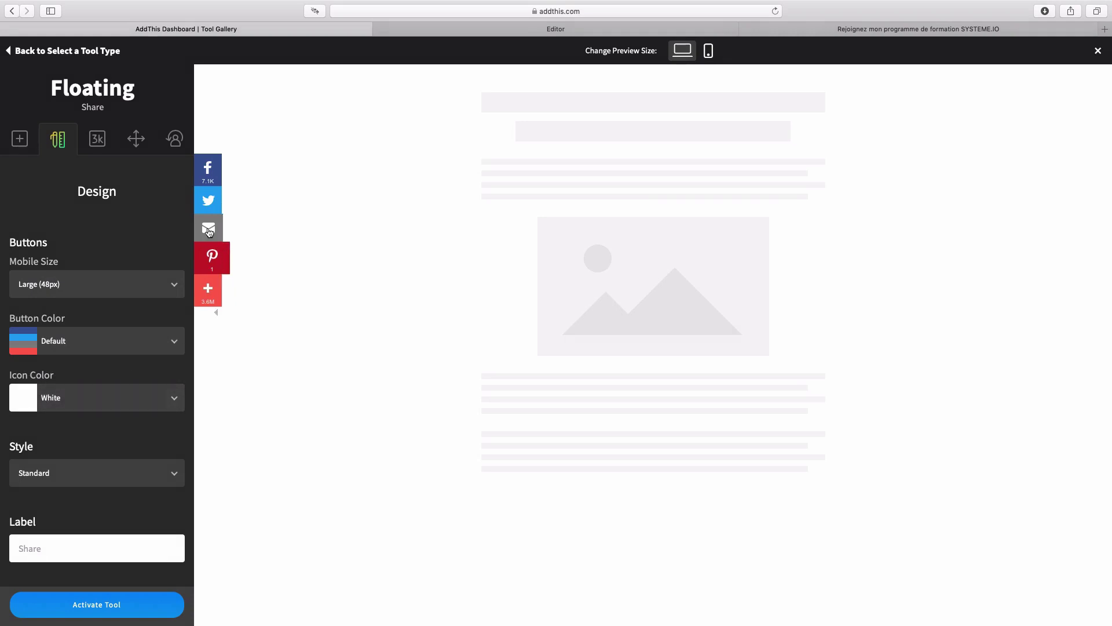
# - Try the Bordered style for the floating buttons and restore the Standard style
pyautogui.click(47, 475)
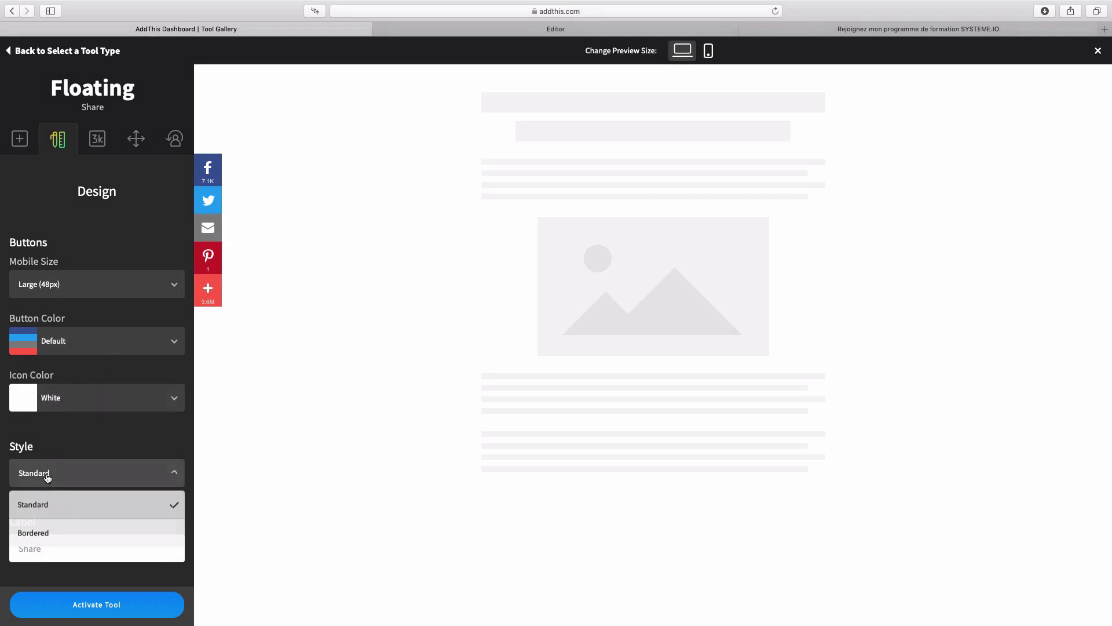
pyautogui.click(53, 532)
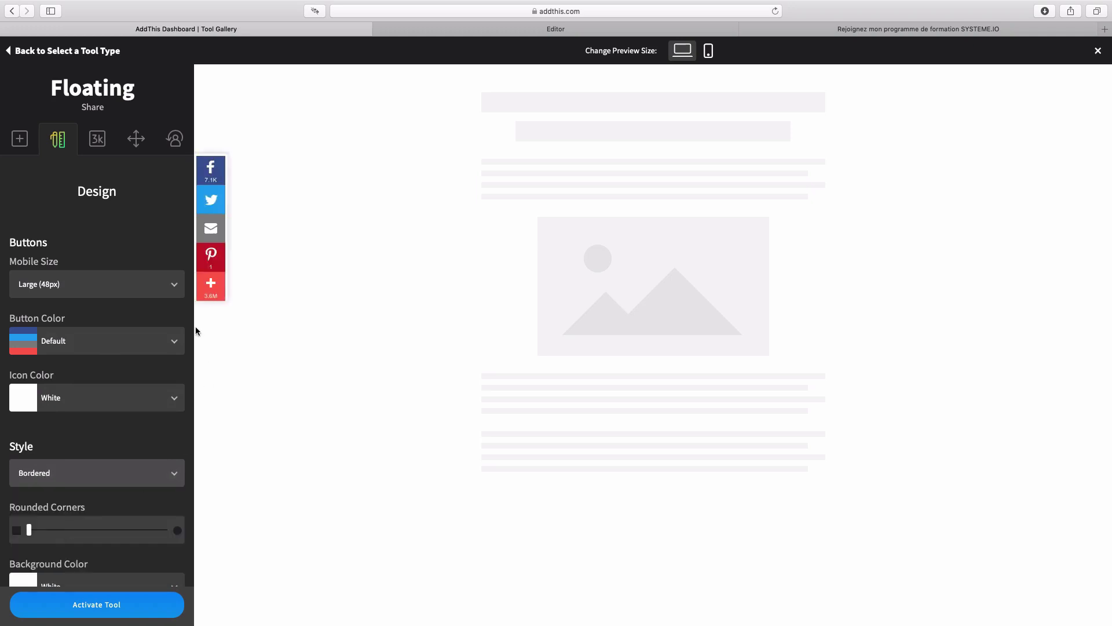
pyautogui.click(43, 481)
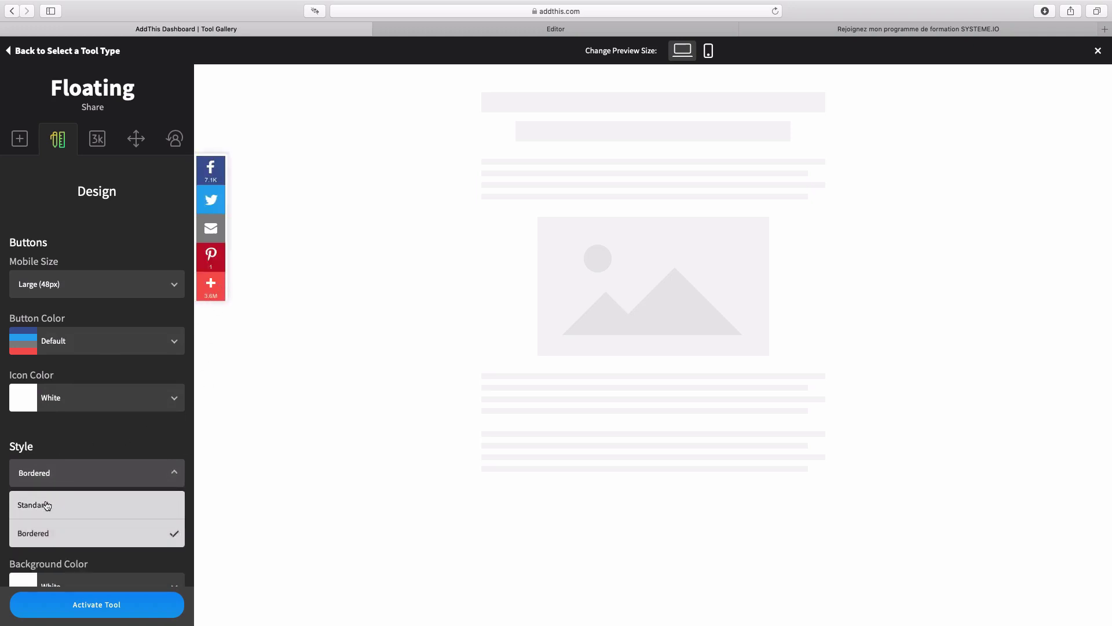
pyautogui.click(45, 505)
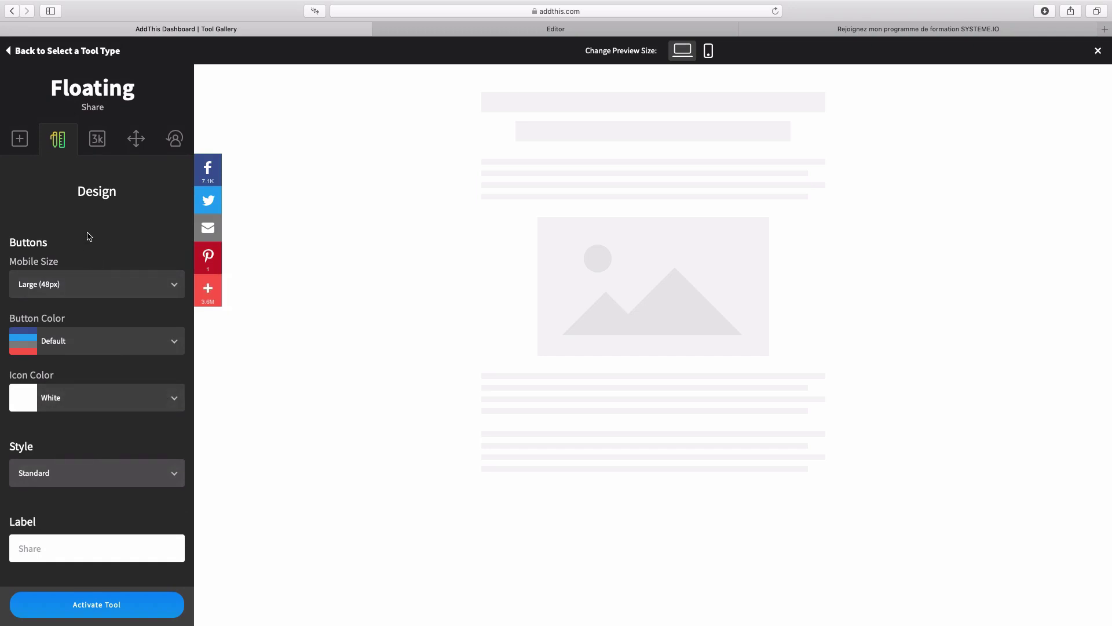
# - Try the Total and None share counter types and return the counter to Individual
pyautogui.click(96, 145)
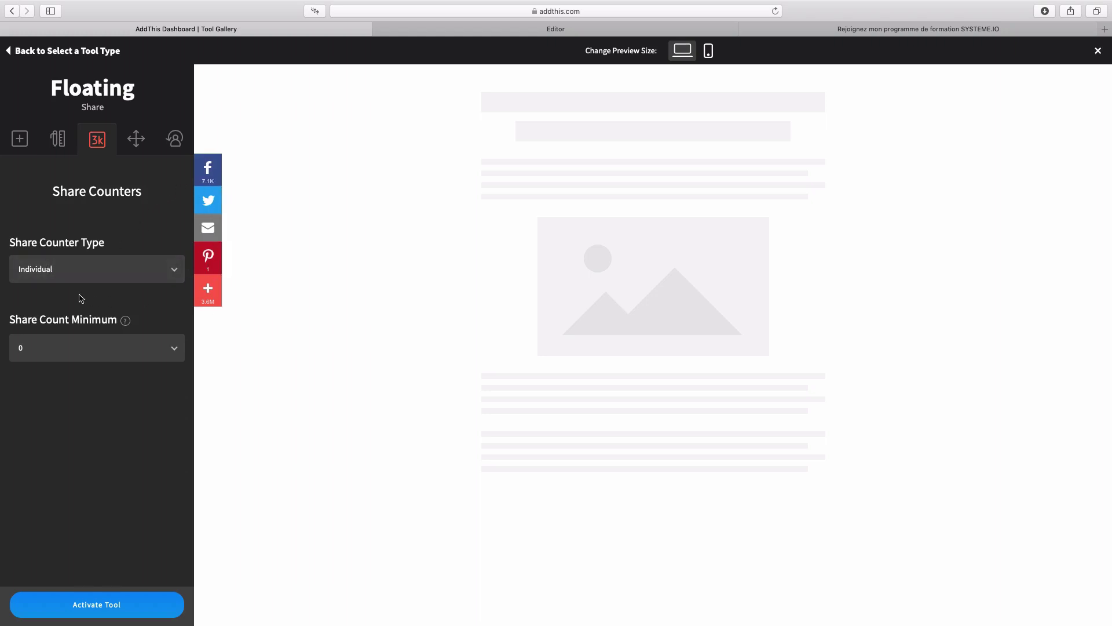
pyautogui.click(53, 280)
pyautogui.click(48, 354)
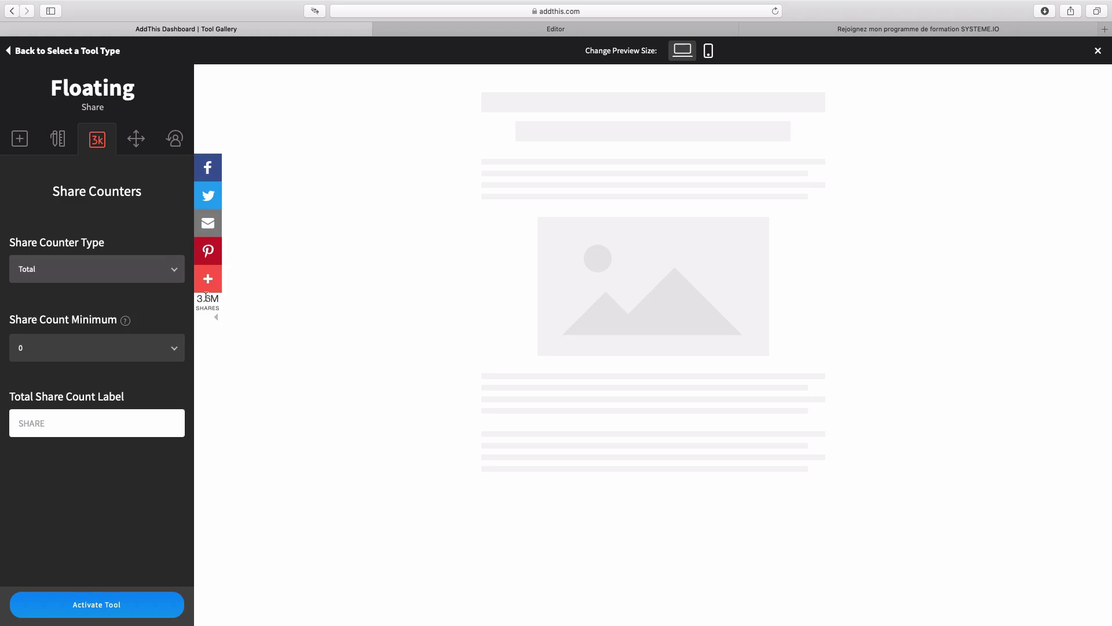
pyautogui.click(55, 272)
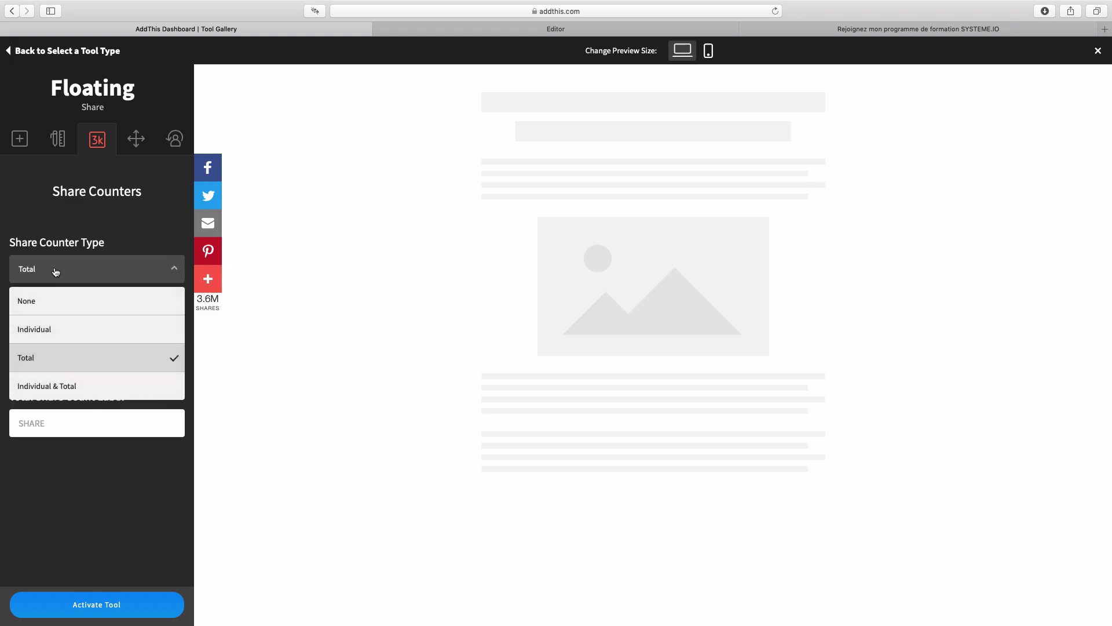
pyautogui.click(27, 305)
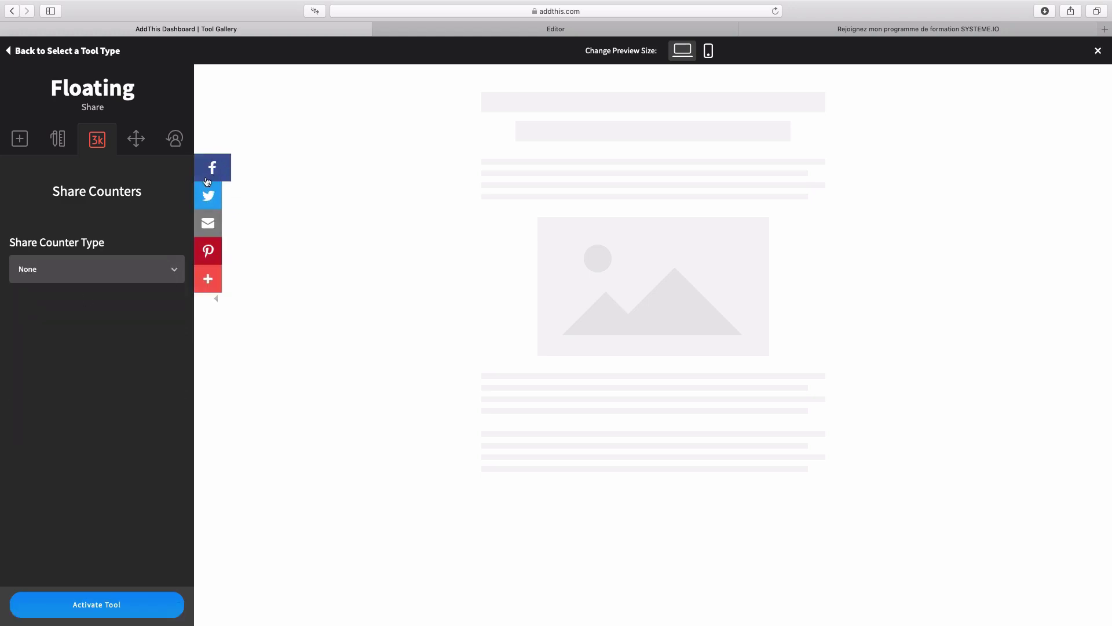
pyautogui.click(76, 271)
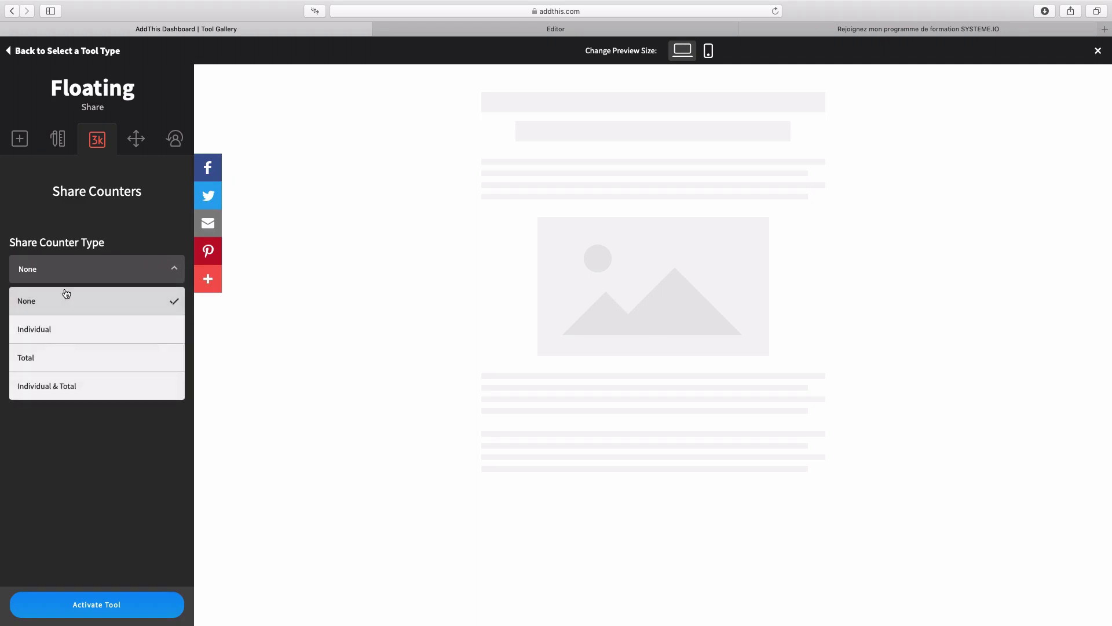
pyautogui.click(50, 331)
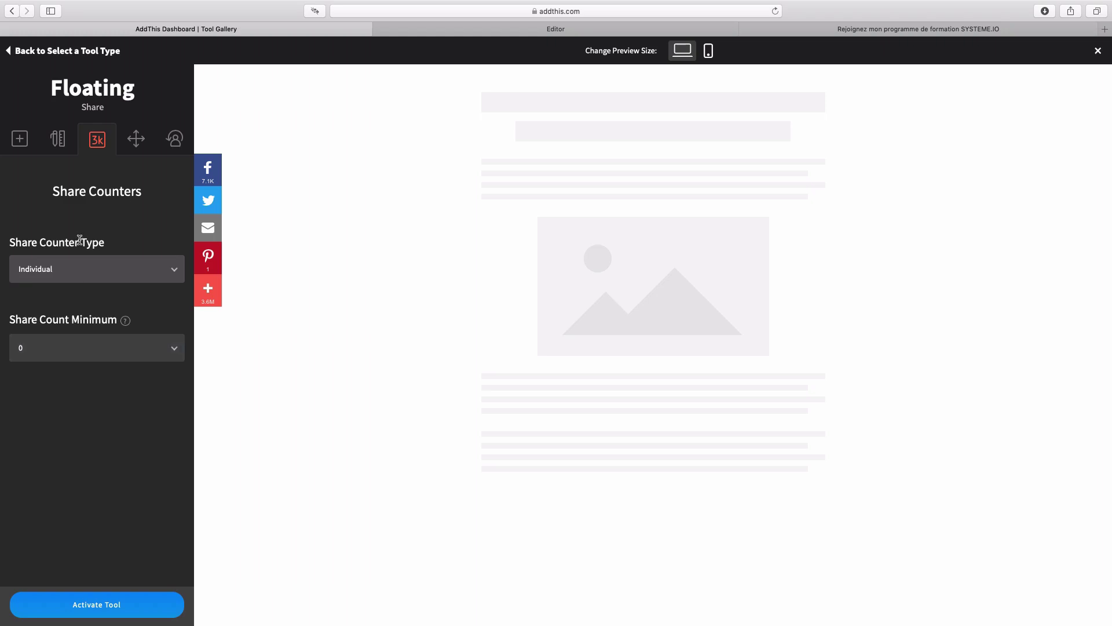
# - Review the floating bar's position settings and its behavior options for page visibility and the follow-up message
pyautogui.click(138, 142)
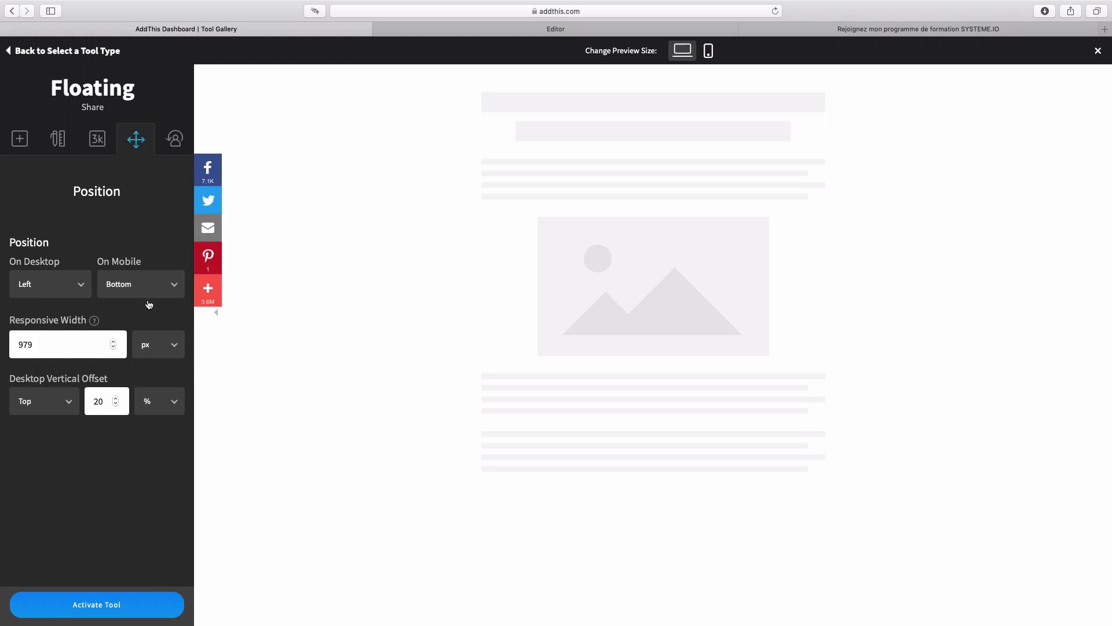
pyautogui.click(173, 140)
pyautogui.scroll(-2, 140, 211)
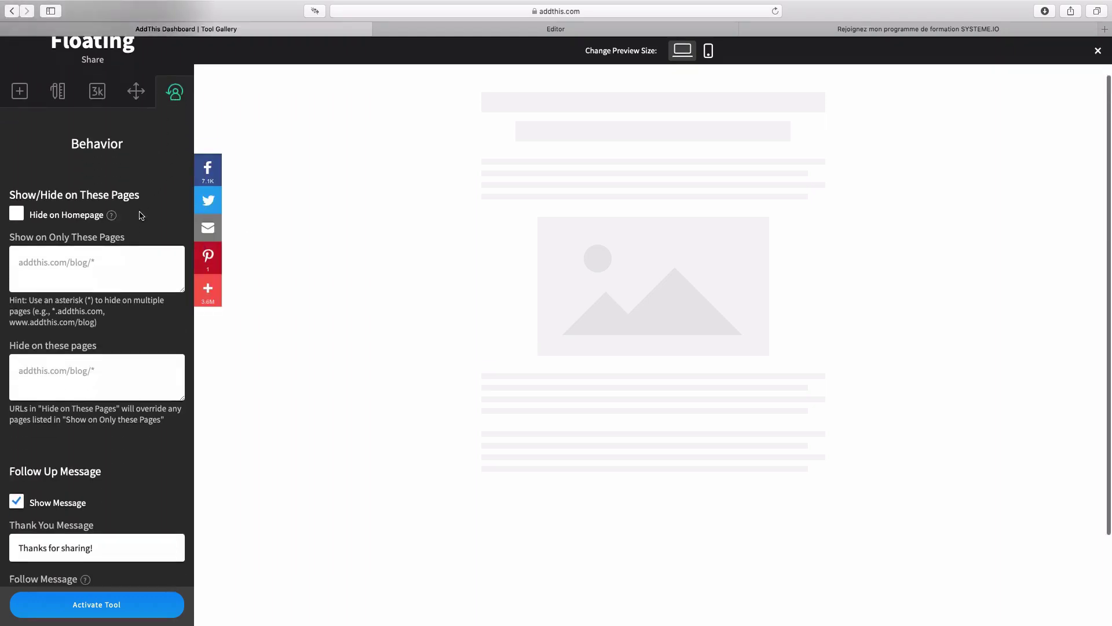
pyautogui.scroll(-1, 140, 216)
pyautogui.scroll(1, 132, 146)
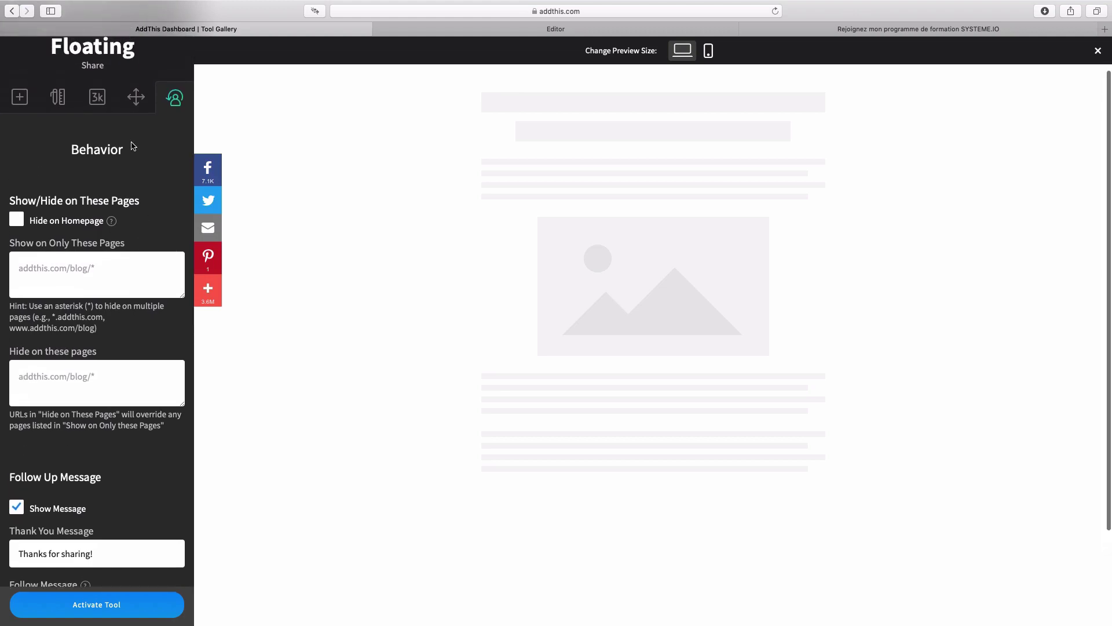
pyautogui.scroll(1, 40, 210)
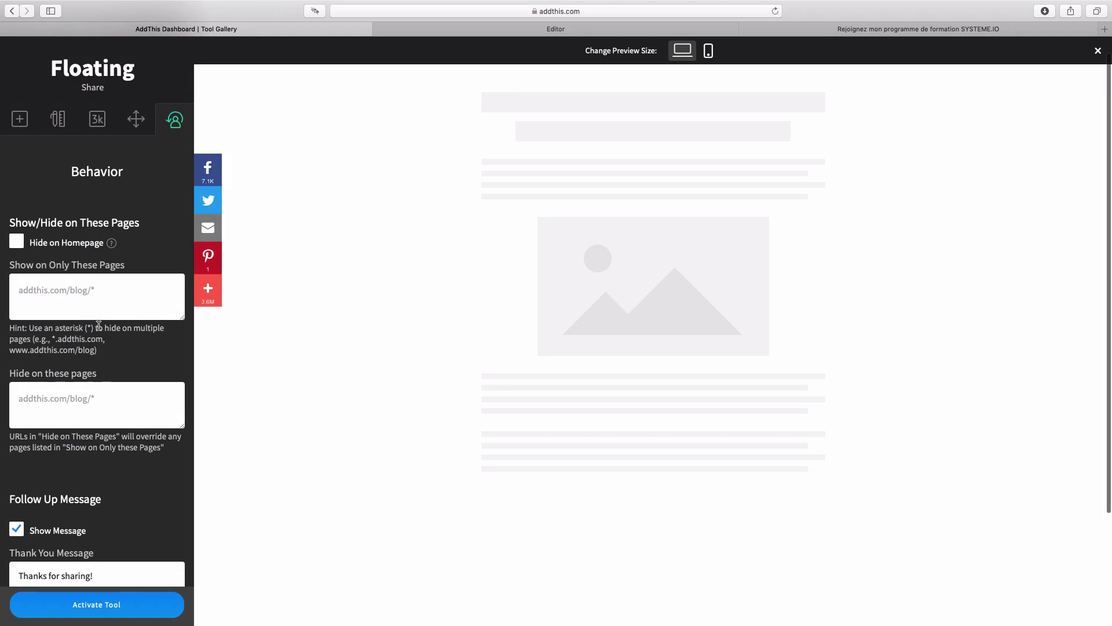
pyautogui.scroll(1, 98, 325)
pyautogui.scroll(-5, 99, 326)
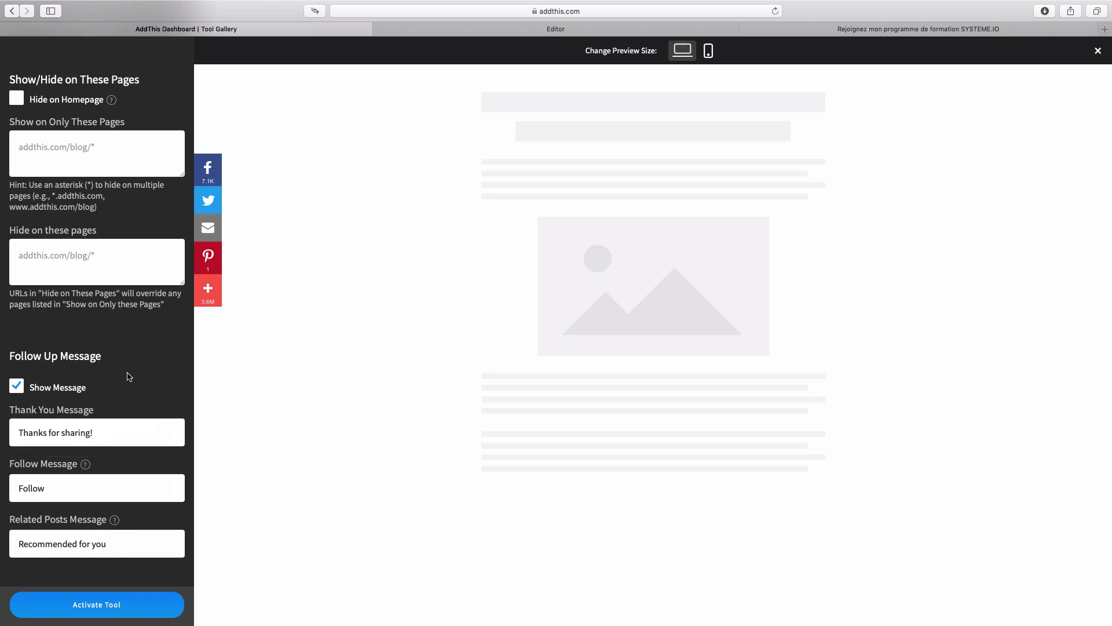
pyautogui.scroll(5, 128, 376)
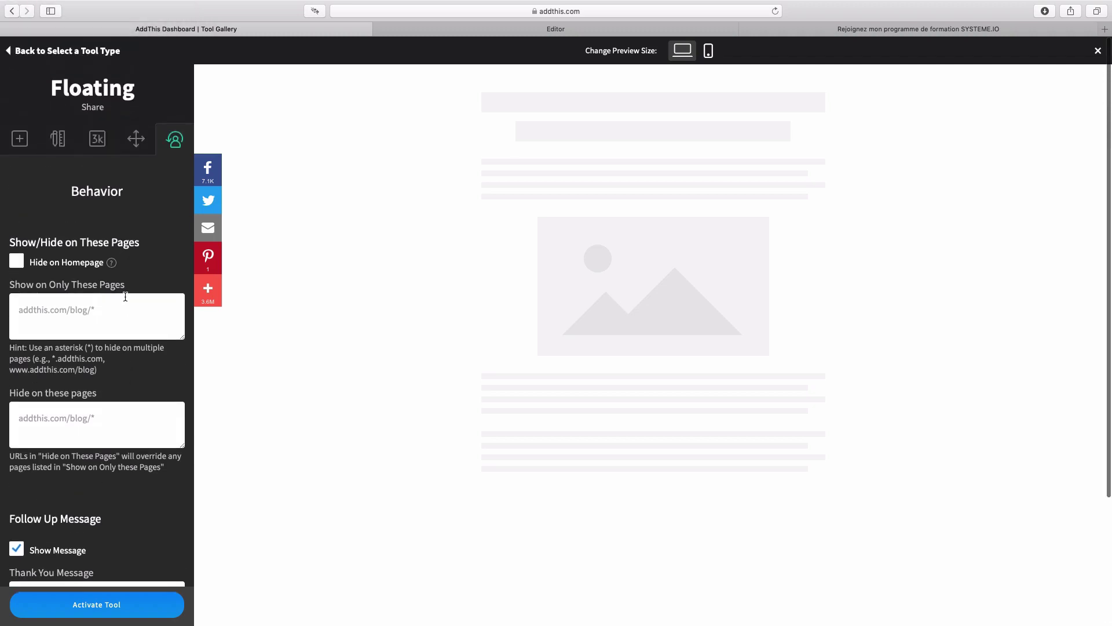
# - Activate the configured Floating share tool despite the existing one, and check the settings of the new Floating (2) tool
pyautogui.click(21, 145)
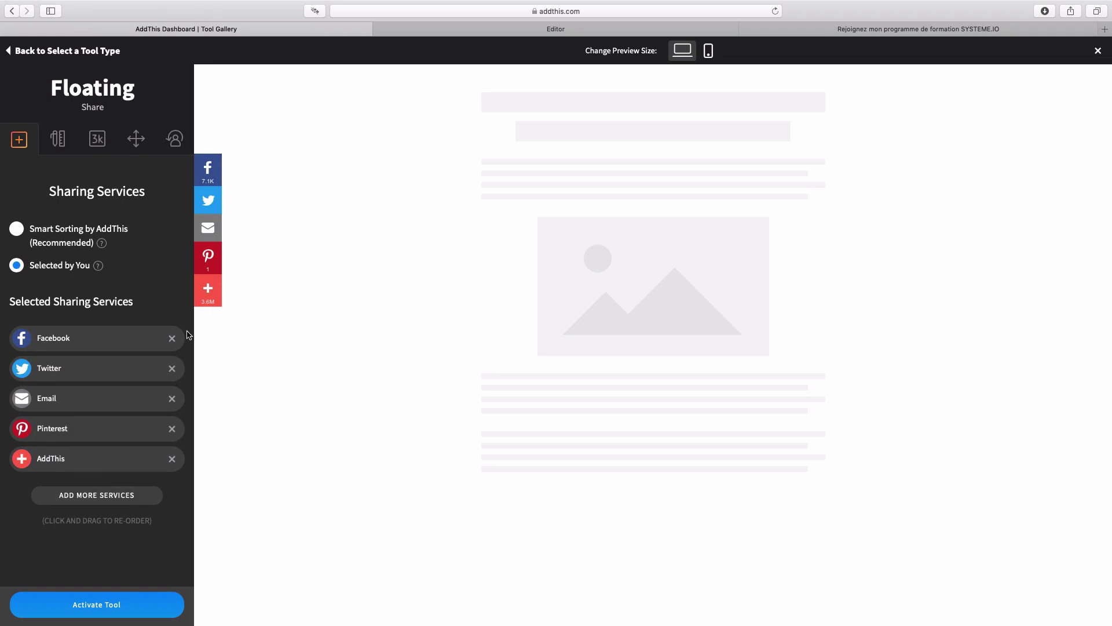
pyautogui.click(98, 605)
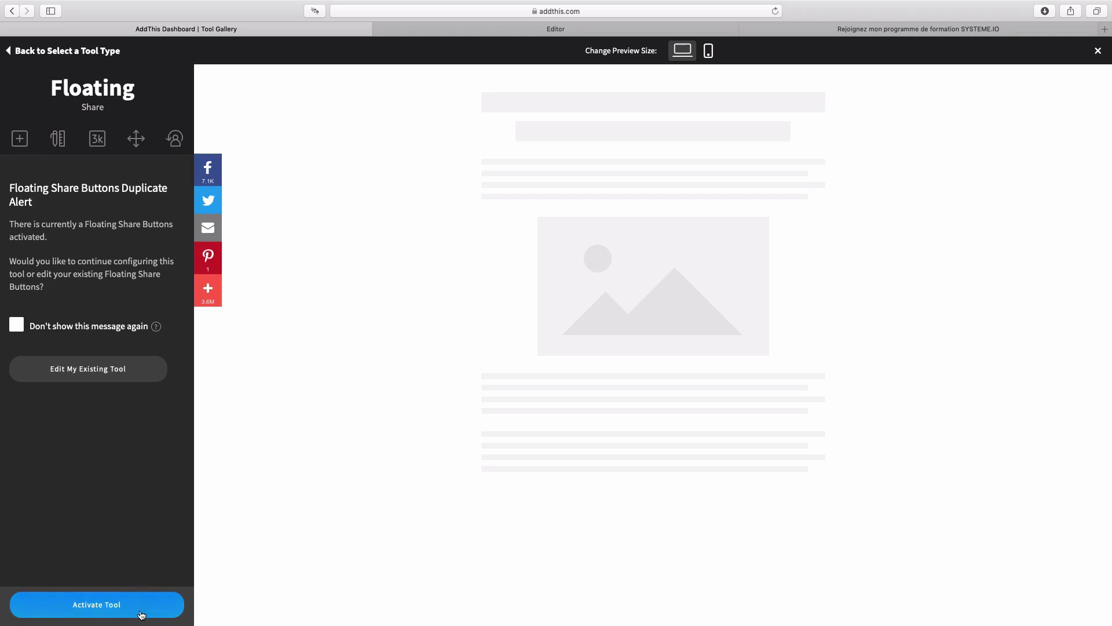
pyautogui.click(91, 609)
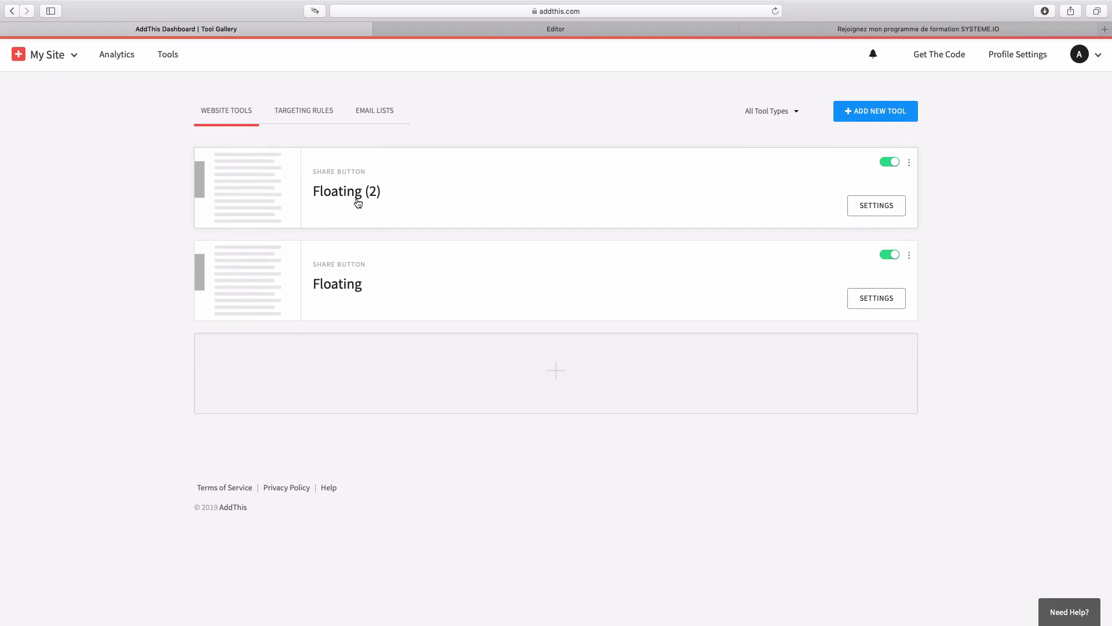
pyautogui.click(875, 216)
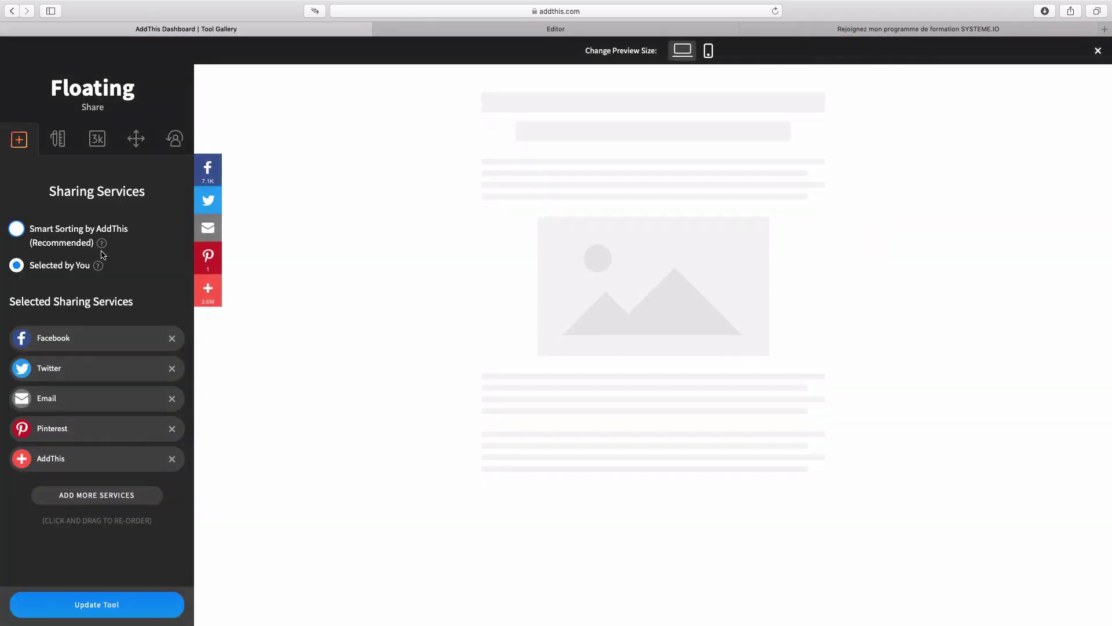
pyautogui.press('Escape')
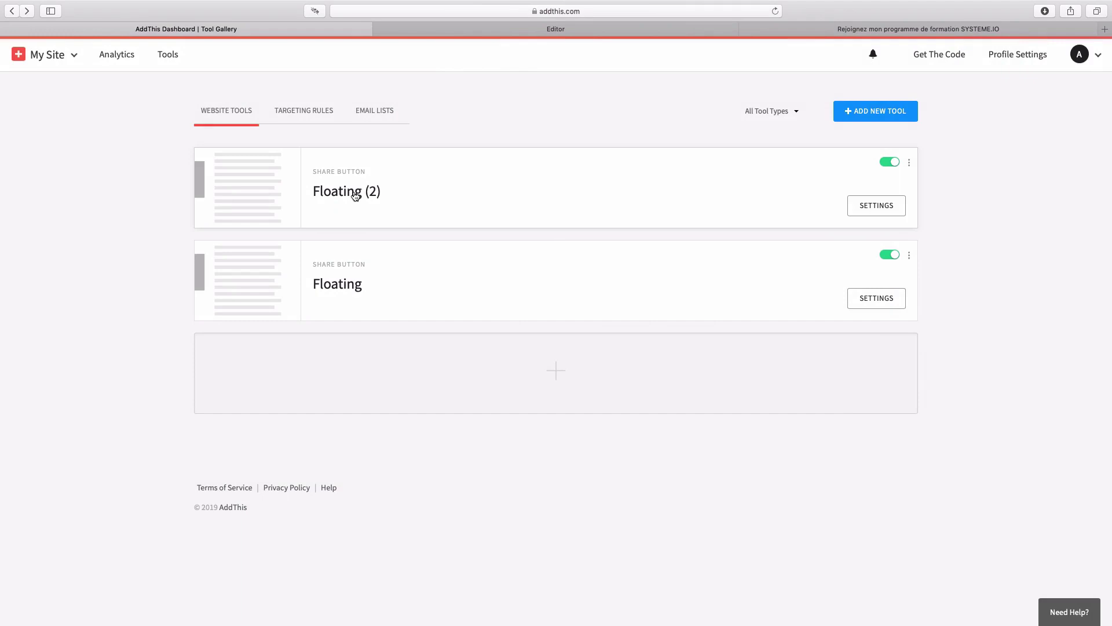
# - Open the AddThis installation code page and copy the unique script snippet from the Just Copy section
pyautogui.click(946, 63)
pyautogui.scroll(-3, 964, 179)
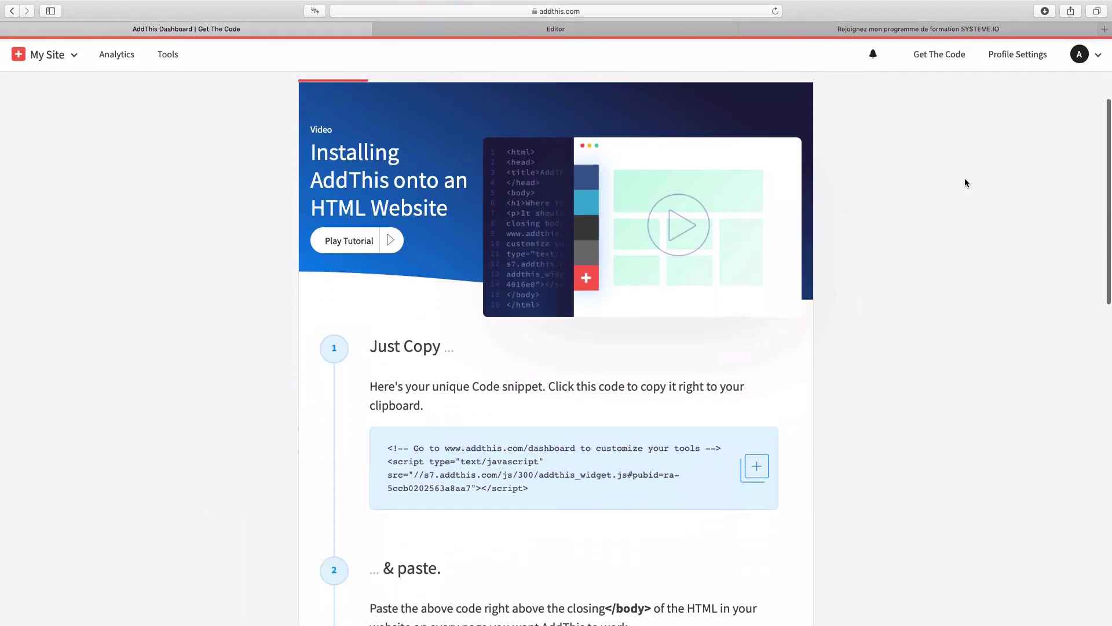
pyautogui.scroll(-2, 965, 181)
pyautogui.scroll(-2, 959, 186)
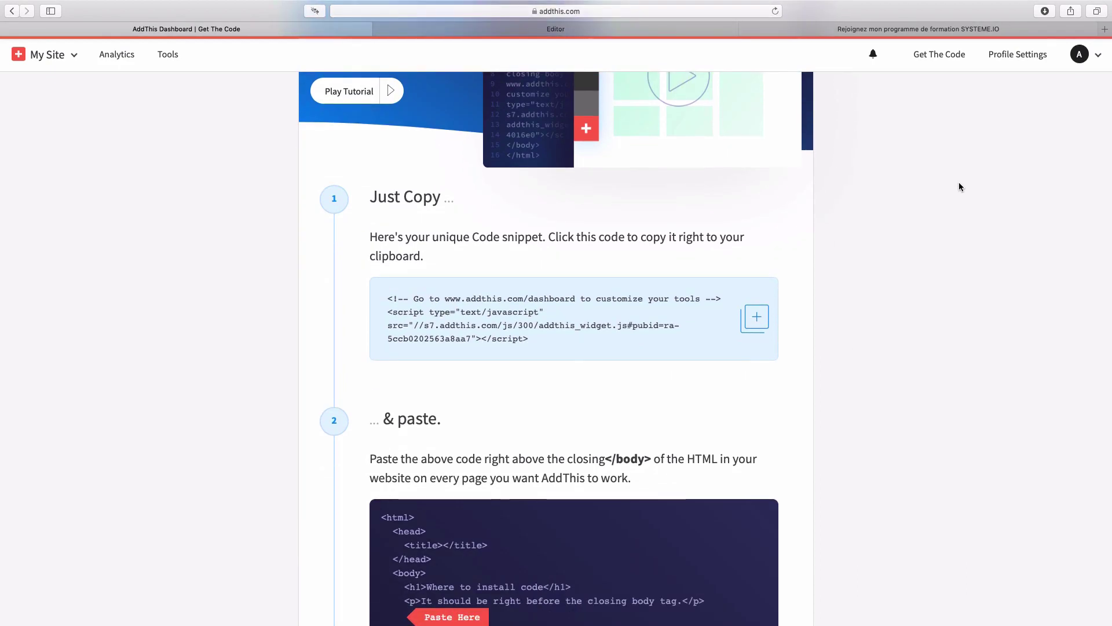
pyautogui.scroll(-4, 959, 182)
pyautogui.scroll(2, 956, 183)
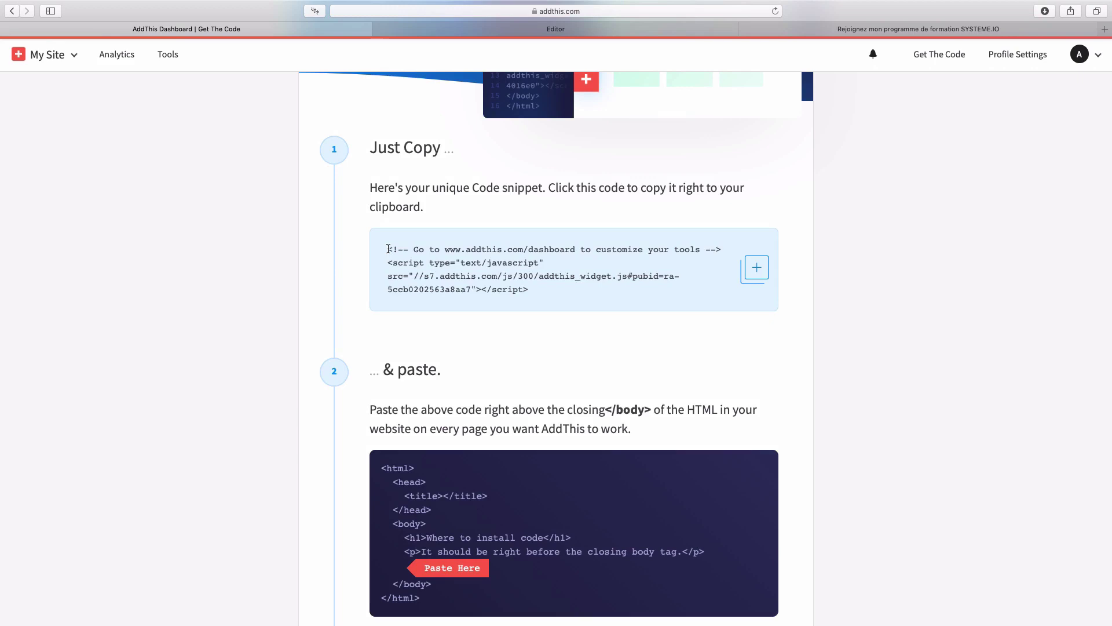
pyautogui.moveTo(388, 249); pyautogui.dragTo(543, 293)
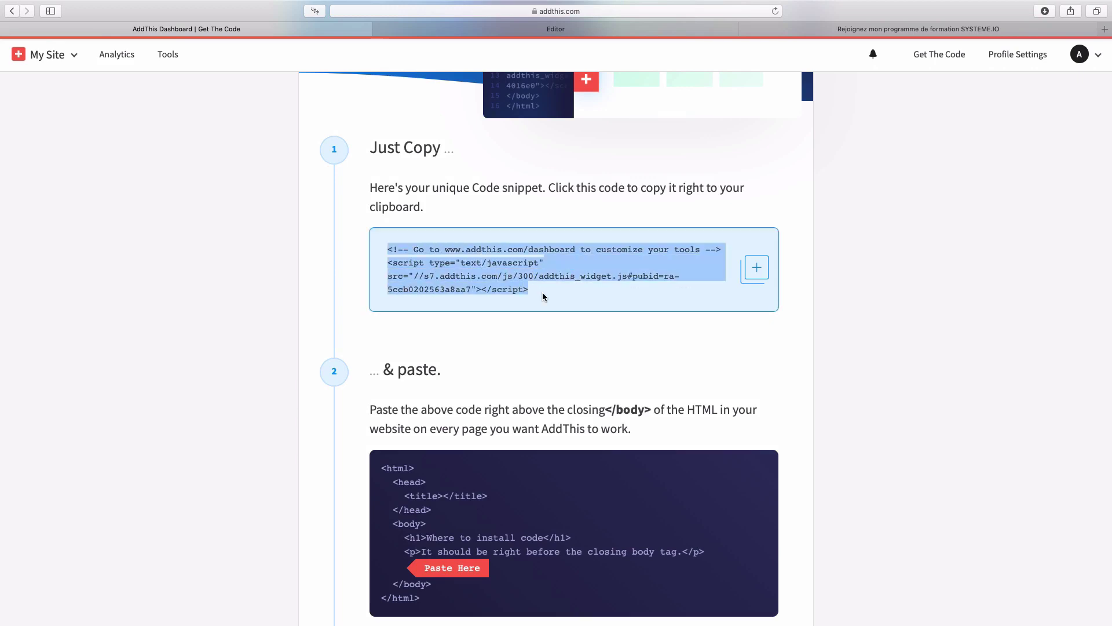
pyautogui.click(752, 270)
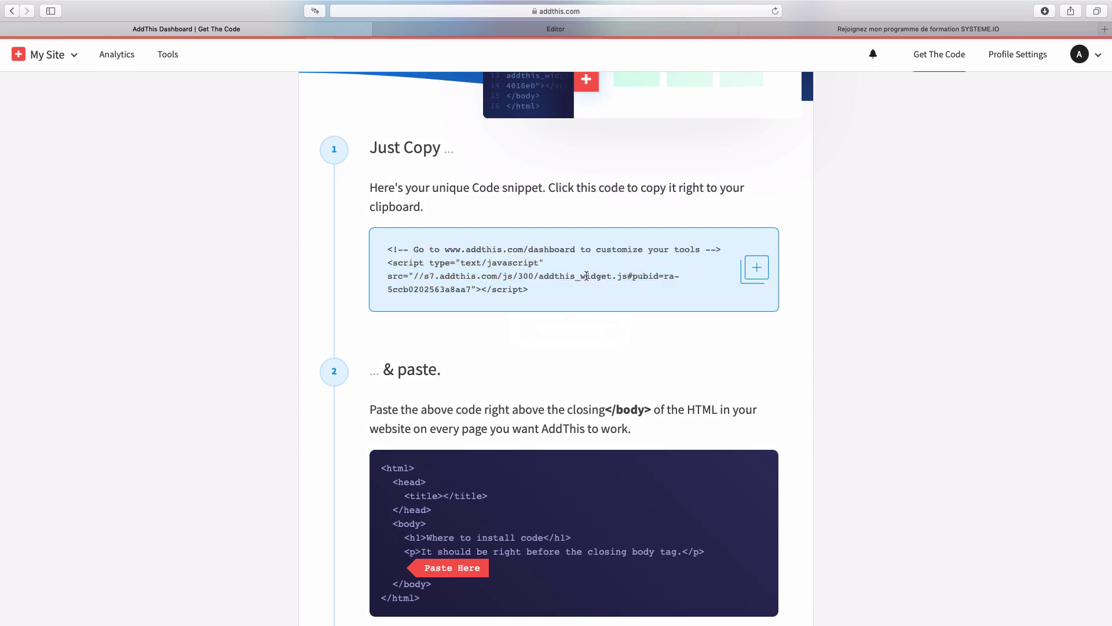
# - Switch to the systeme.io editor and examine the page's header code in the tracking code settings for the AddThis script
pyautogui.click(611, 29)
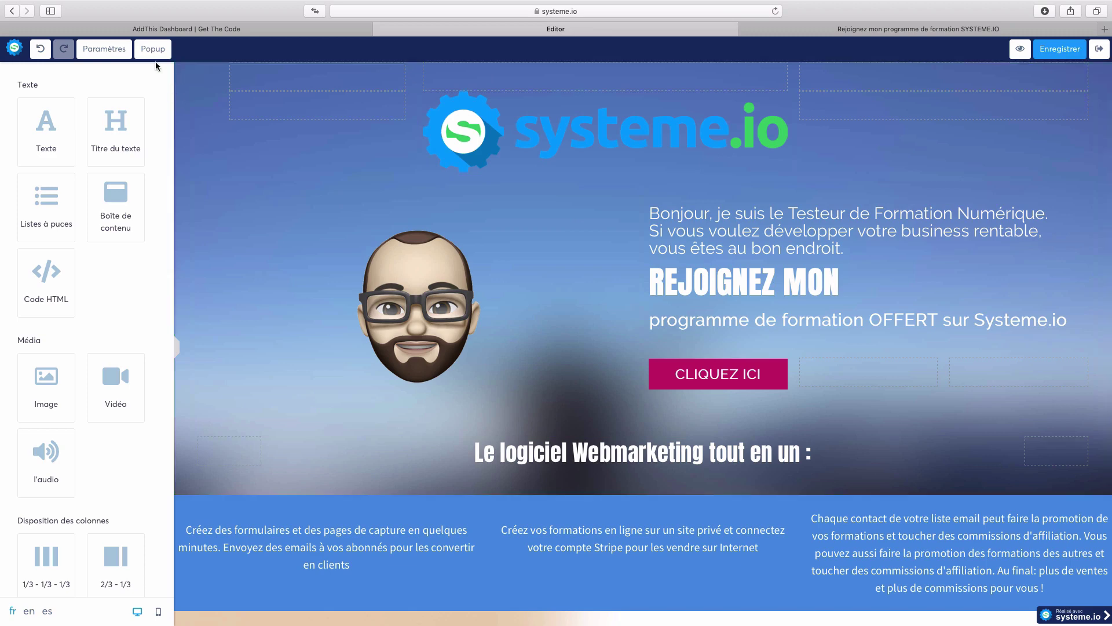
pyautogui.click(103, 51)
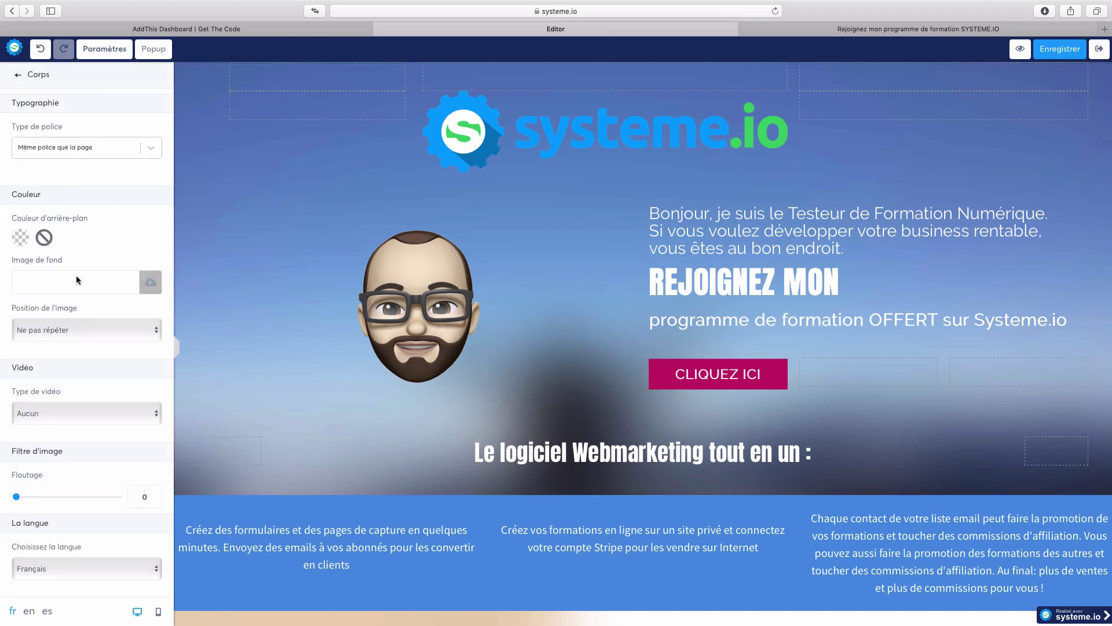
pyautogui.scroll(-10, 85, 437)
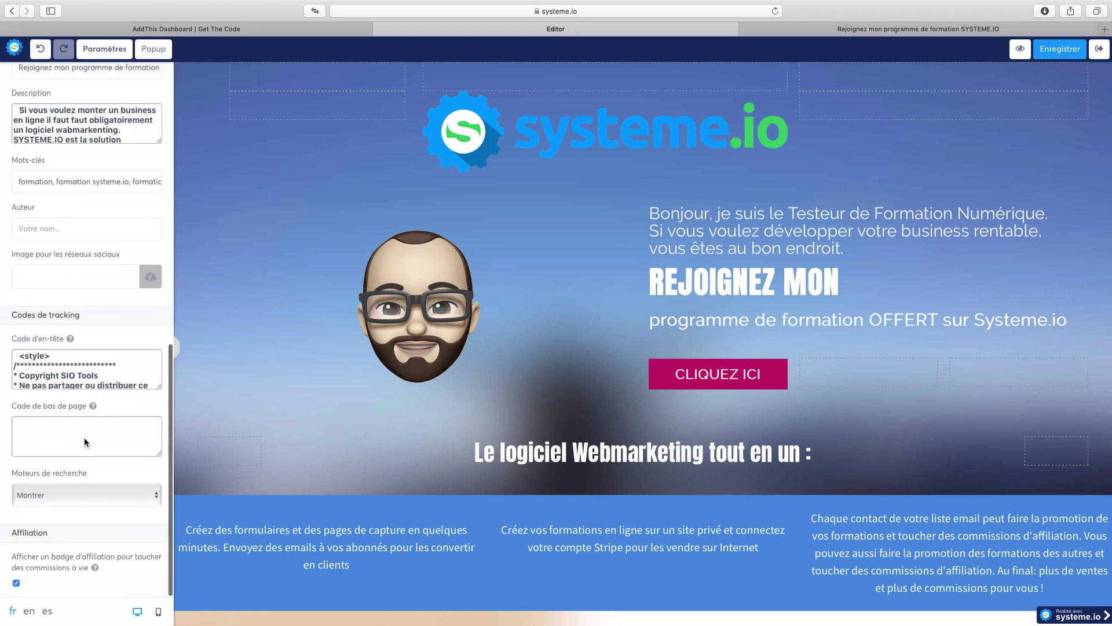
pyautogui.scroll(-4, 82, 393)
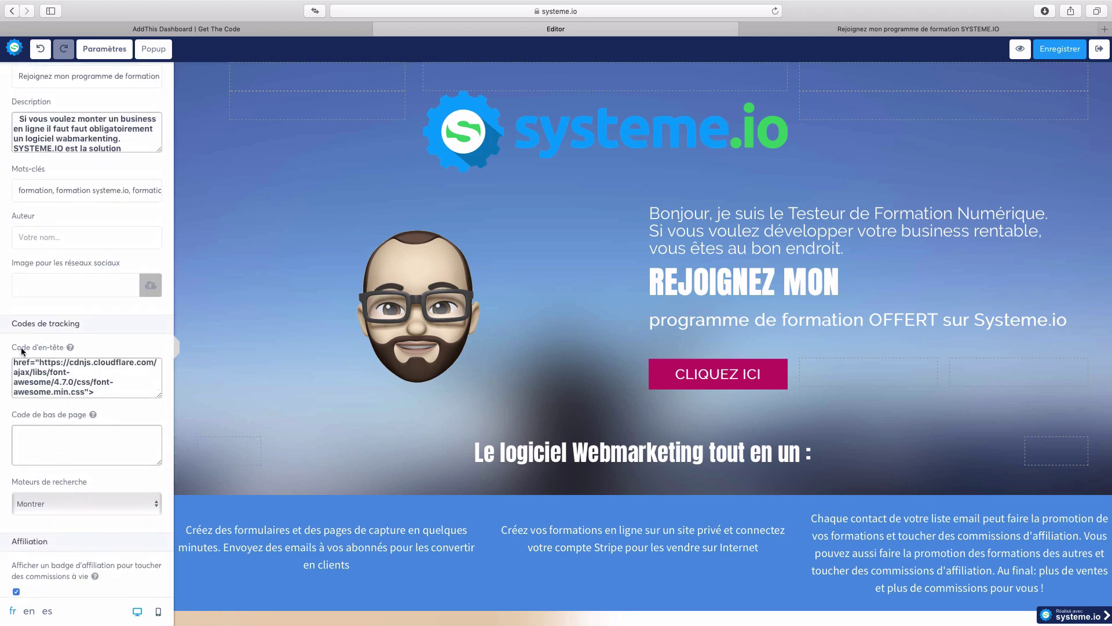
pyautogui.scroll(-5, 60, 379)
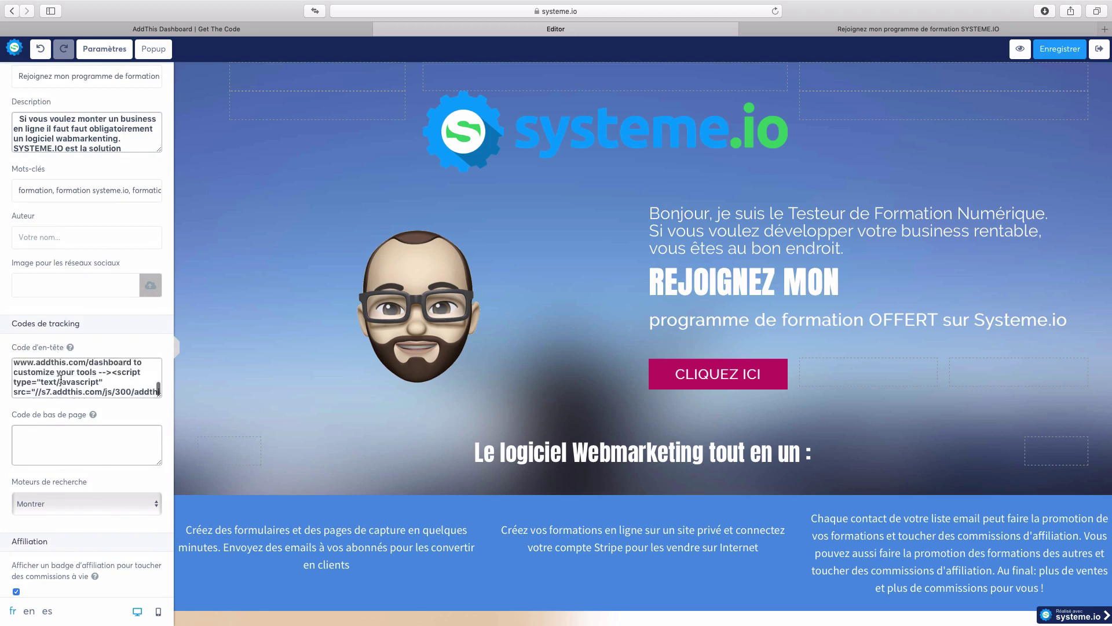
pyautogui.scroll(2, 60, 379)
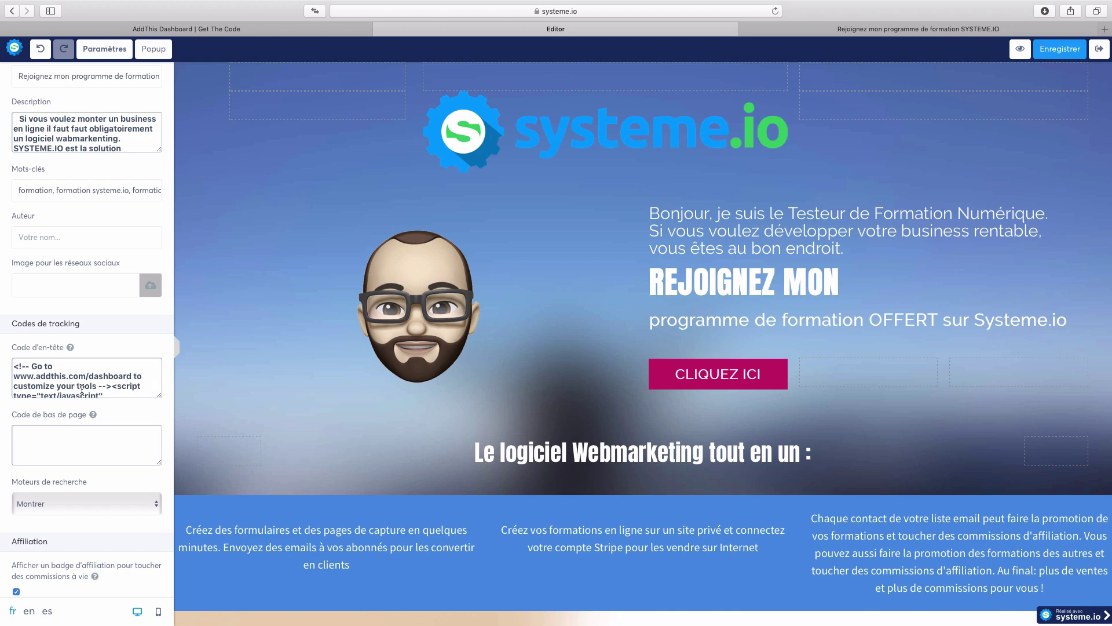
# - Read the rest of the header tracking code to check where the AddThis script sits between the body tags
pyautogui.scroll(-5, 78, 387)
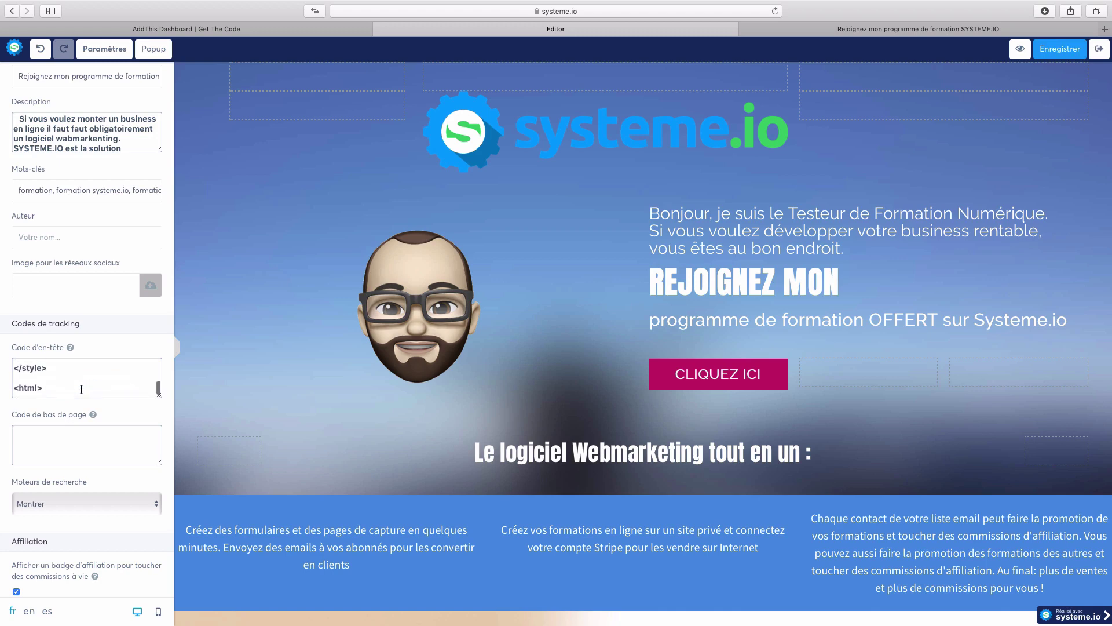
pyautogui.scroll(1, 82, 382)
pyautogui.scroll(-2, 80, 379)
pyautogui.scroll(-2, 19, 382)
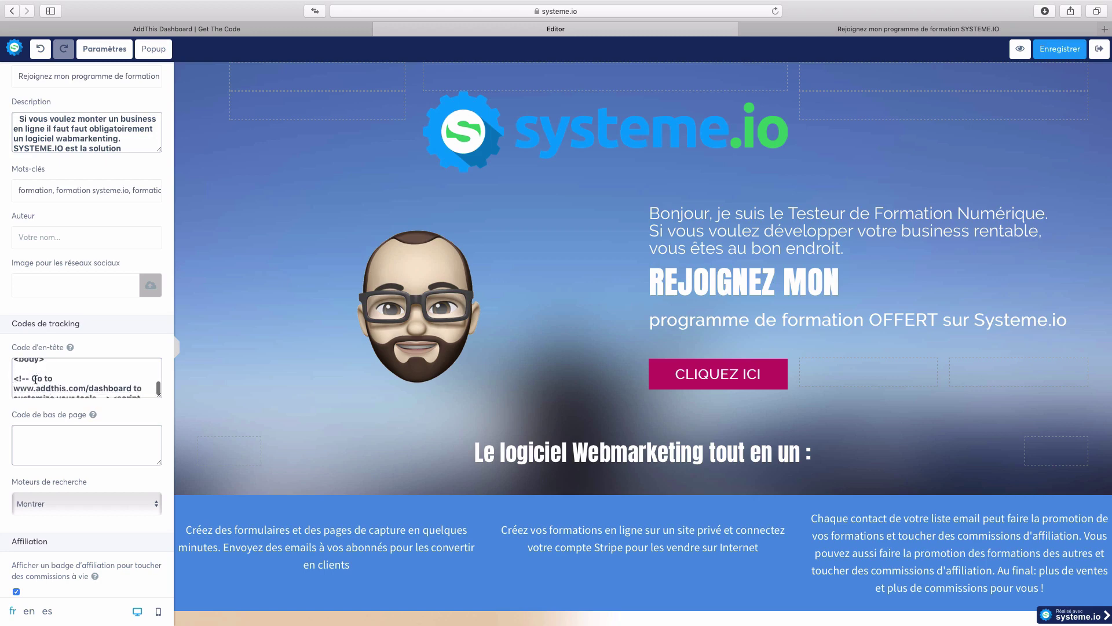
pyautogui.scroll(-4, 60, 381)
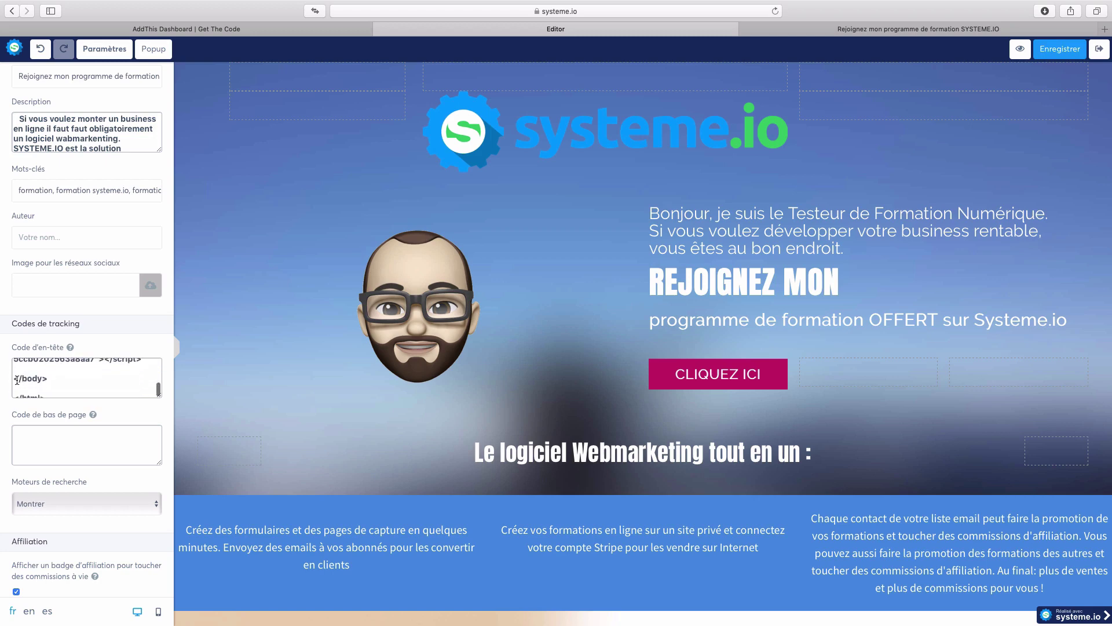
pyautogui.scroll(-1, 63, 380)
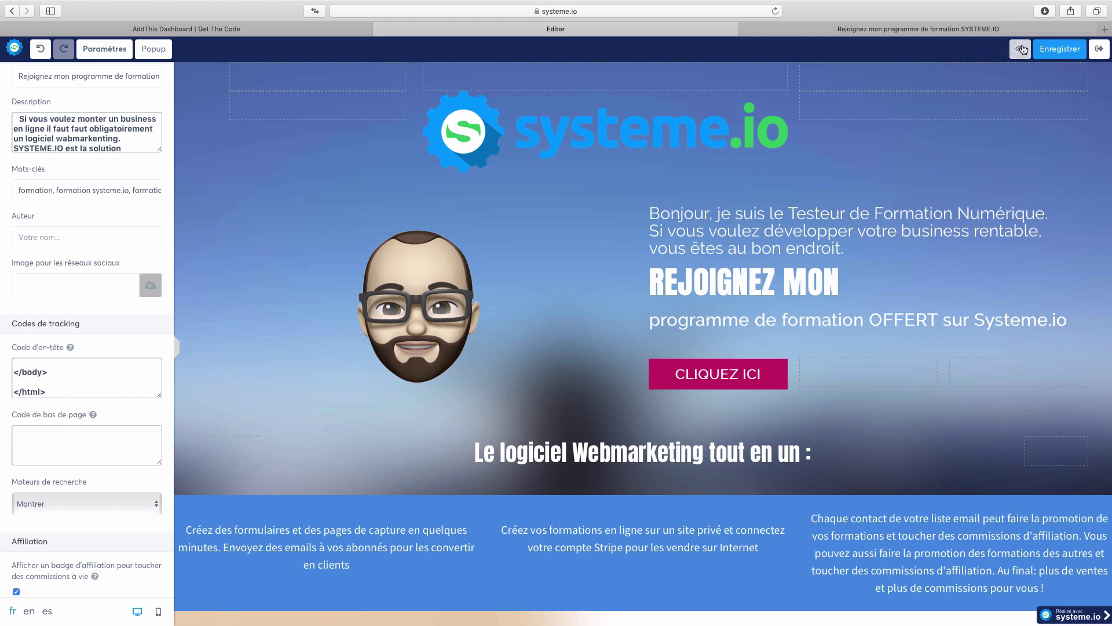
# - Switch to the published systeme.io page and check the floating share bar along the length of the page
pyautogui.click(935, 30)
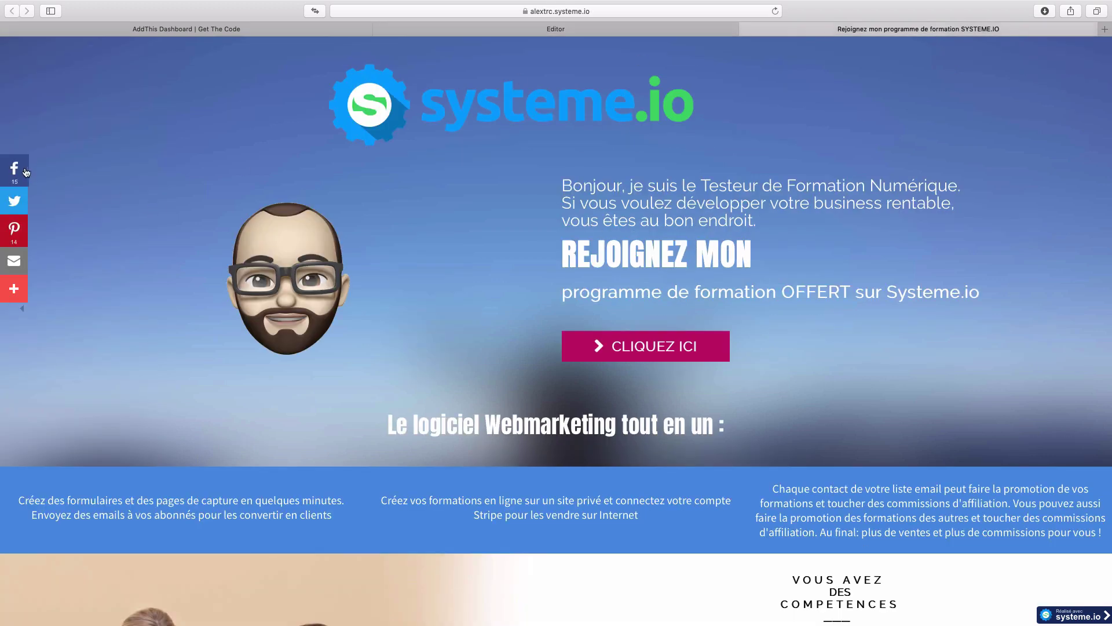
pyautogui.scroll(-3, 144, 280)
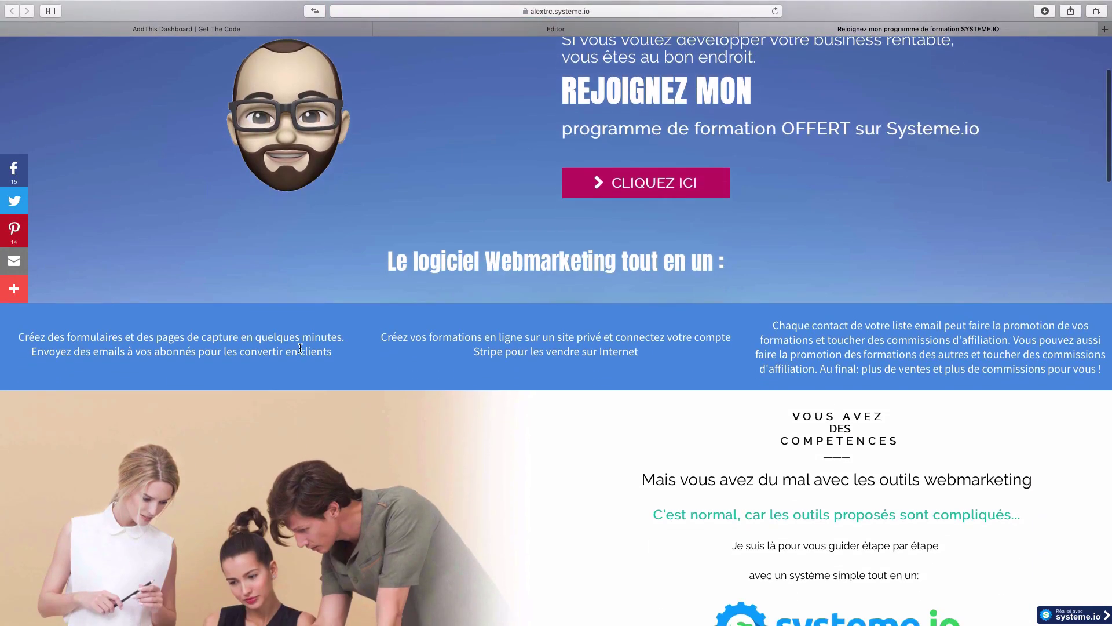
pyautogui.scroll(-8, 300, 347)
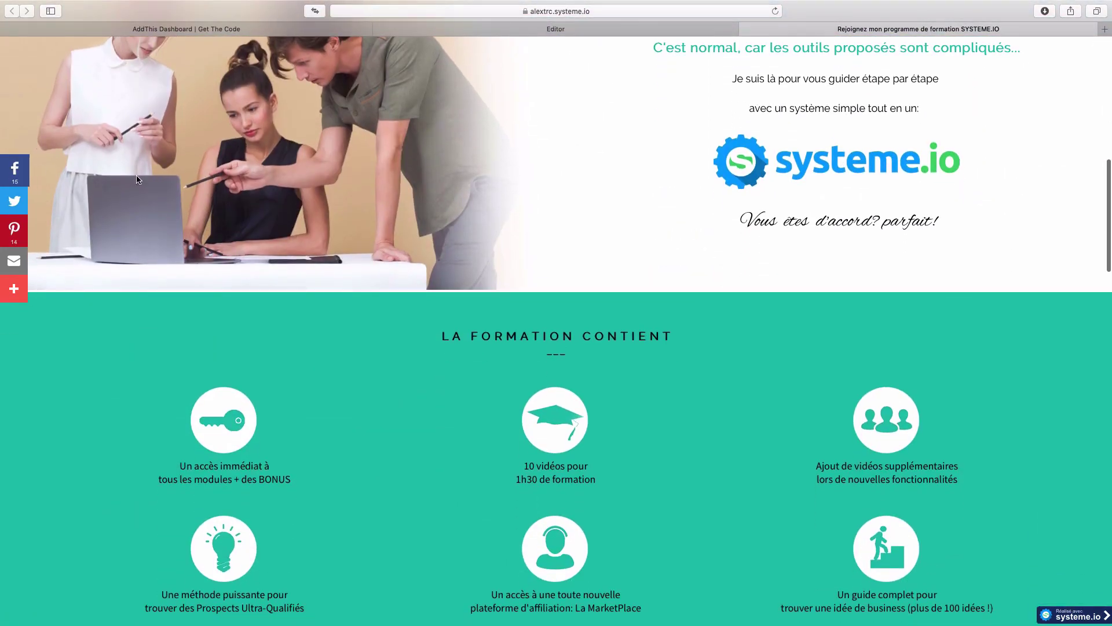